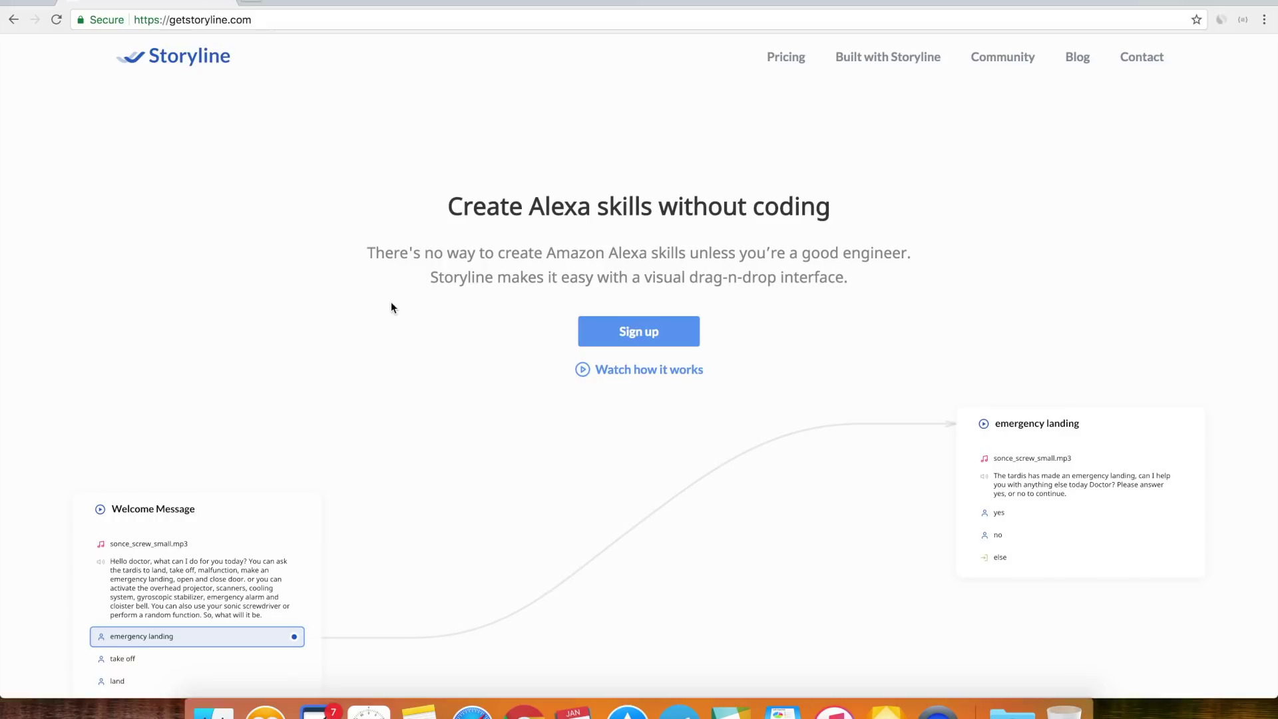
# Select the getstoryline.com address and dismiss the address-bar suggestions
pyautogui.click(172, 20)
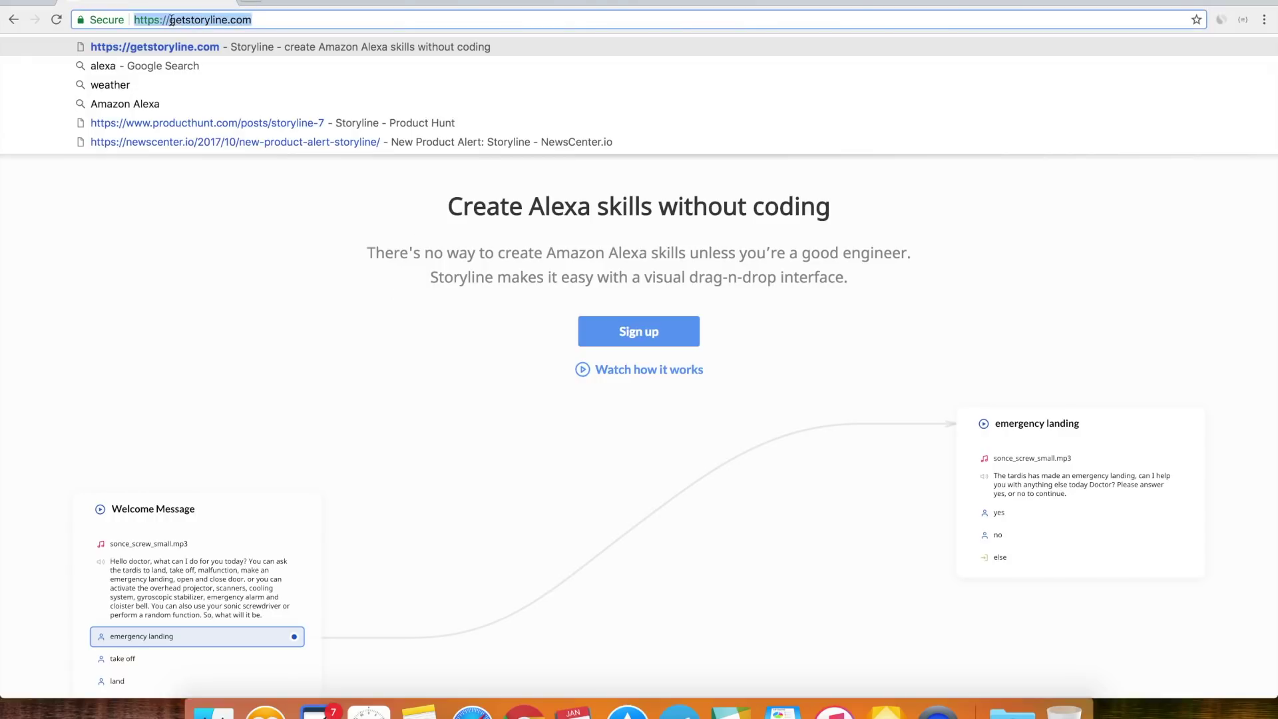
pyautogui.click(313, 200)
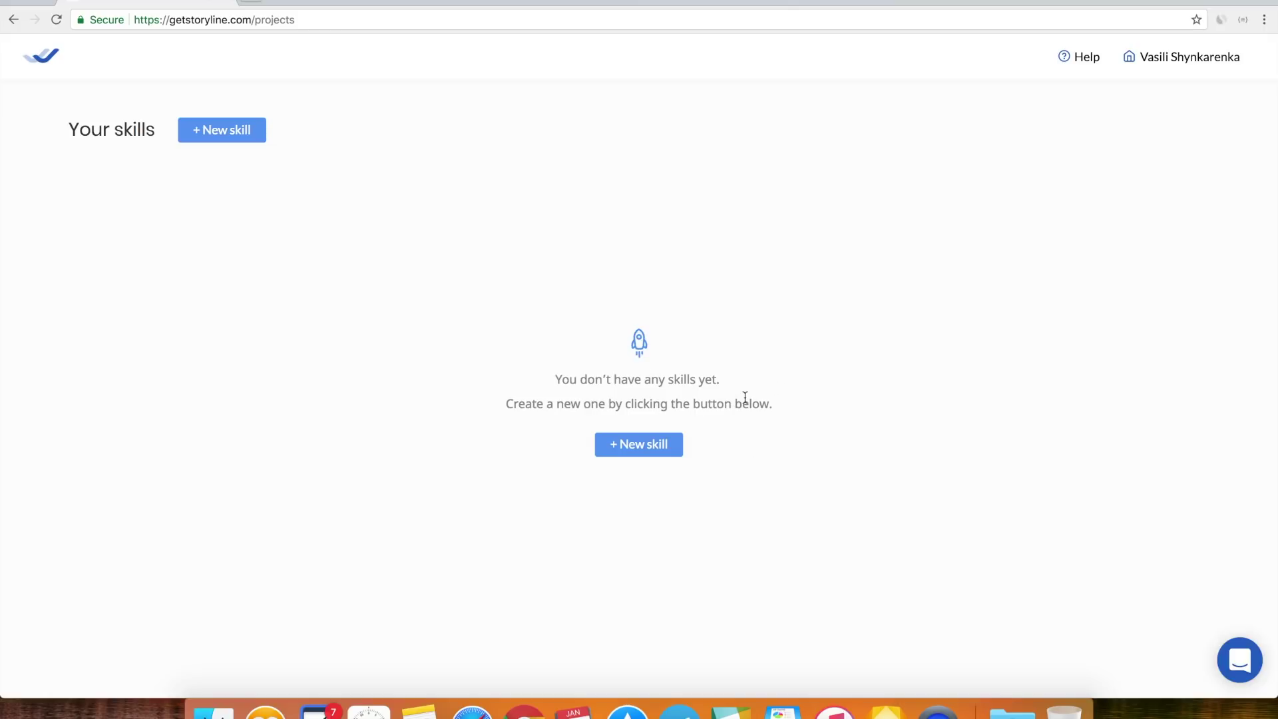
# Start a new custom skill named 'Storyline demo' and open its Welcome Block canvas
pyautogui.click(651, 452)
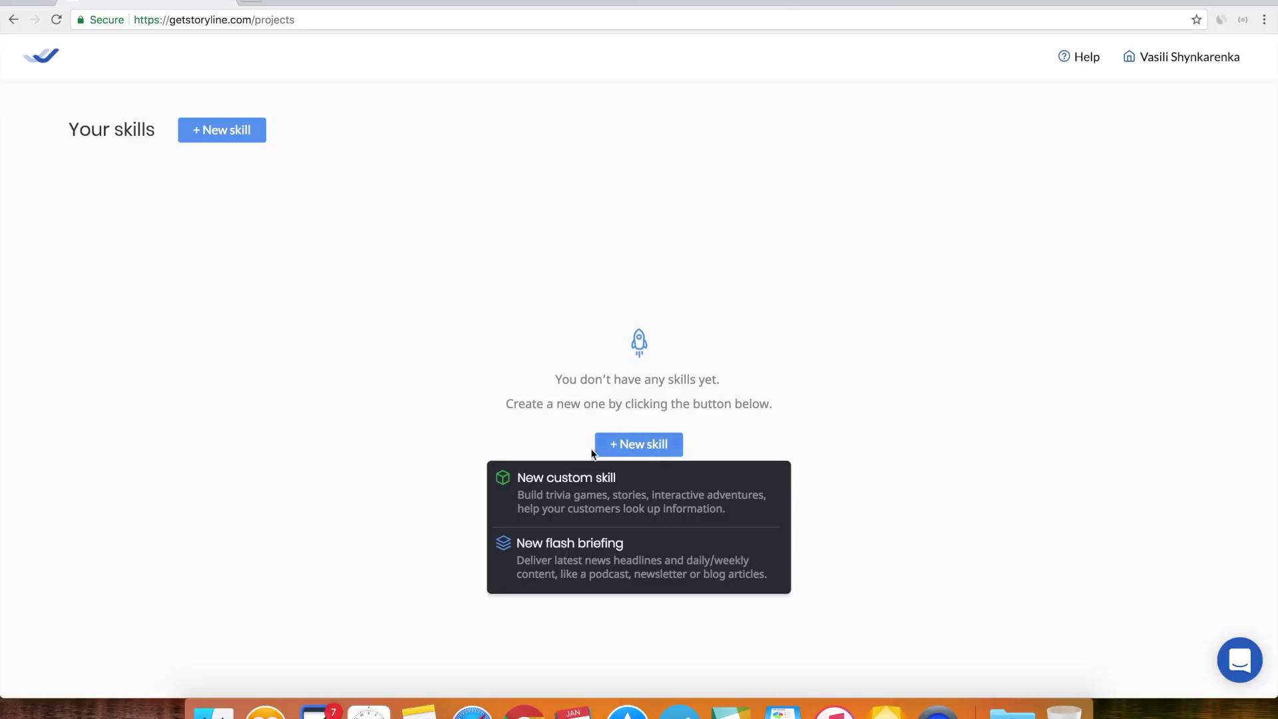
pyautogui.click(609, 494)
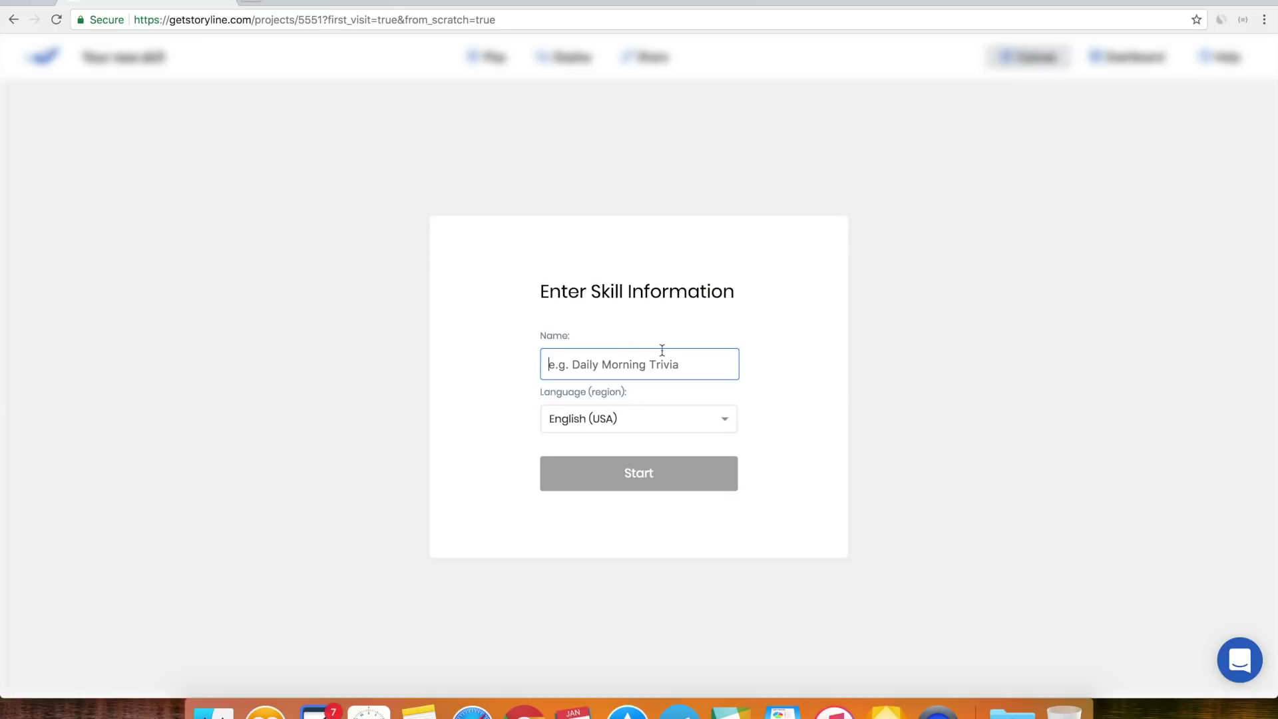
pyautogui.write('Storyline demo')
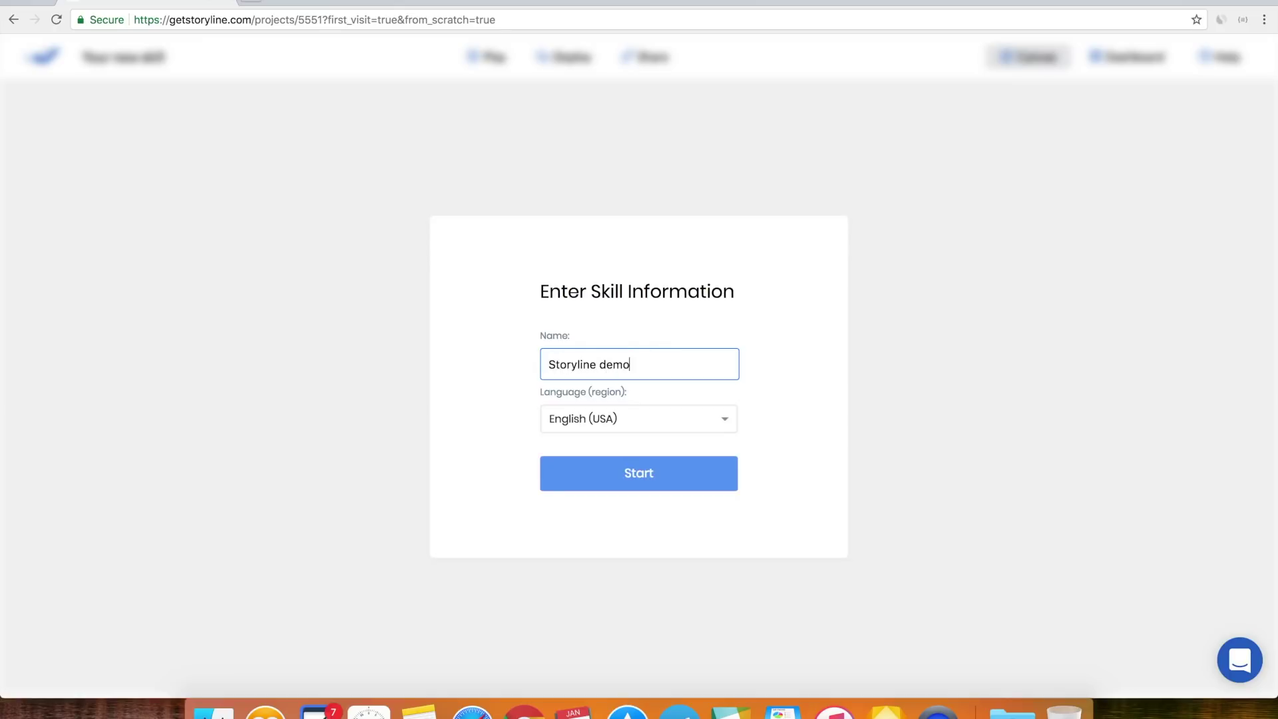
pyautogui.click(635, 472)
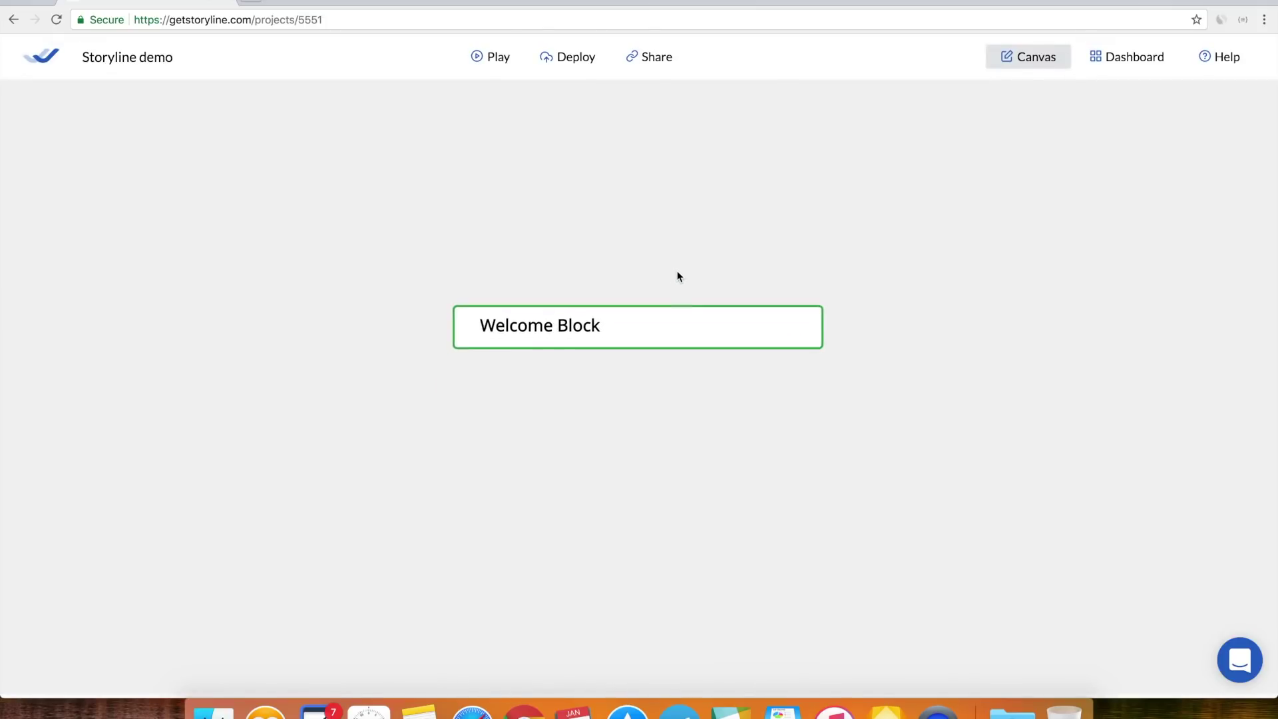
# Adjust the canvas view and open the Welcome Block's message list
pyautogui.moveTo(678, 277)
pyautogui.mouseDown()
pyautogui.moveTo(690, 333)
pyautogui.moveTo(666, 309)
pyautogui.moveTo(669, 329)
pyautogui.moveTo(682, 285)
pyautogui.mouseUp()
pyautogui.scroll(-5, 665, 308)
pyautogui.scroll(5, 682, 285)
pyautogui.scroll(-2, 682, 284)
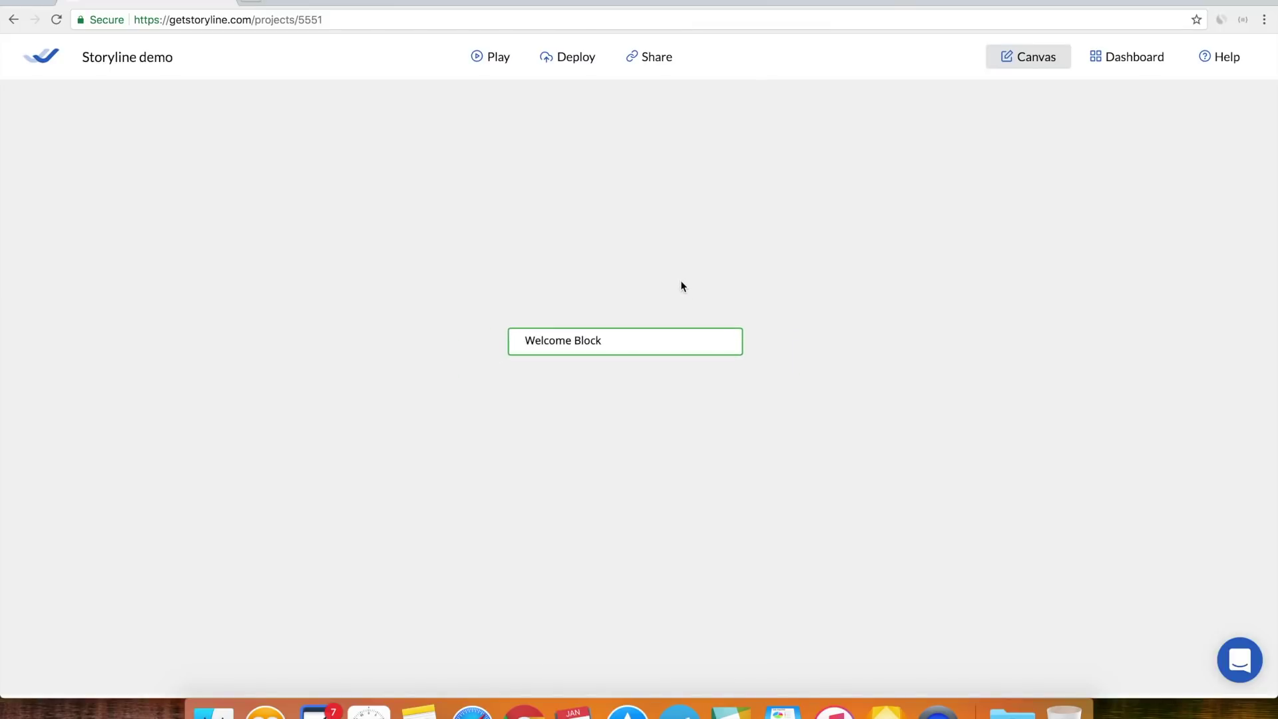
pyautogui.scroll(2, 681, 287)
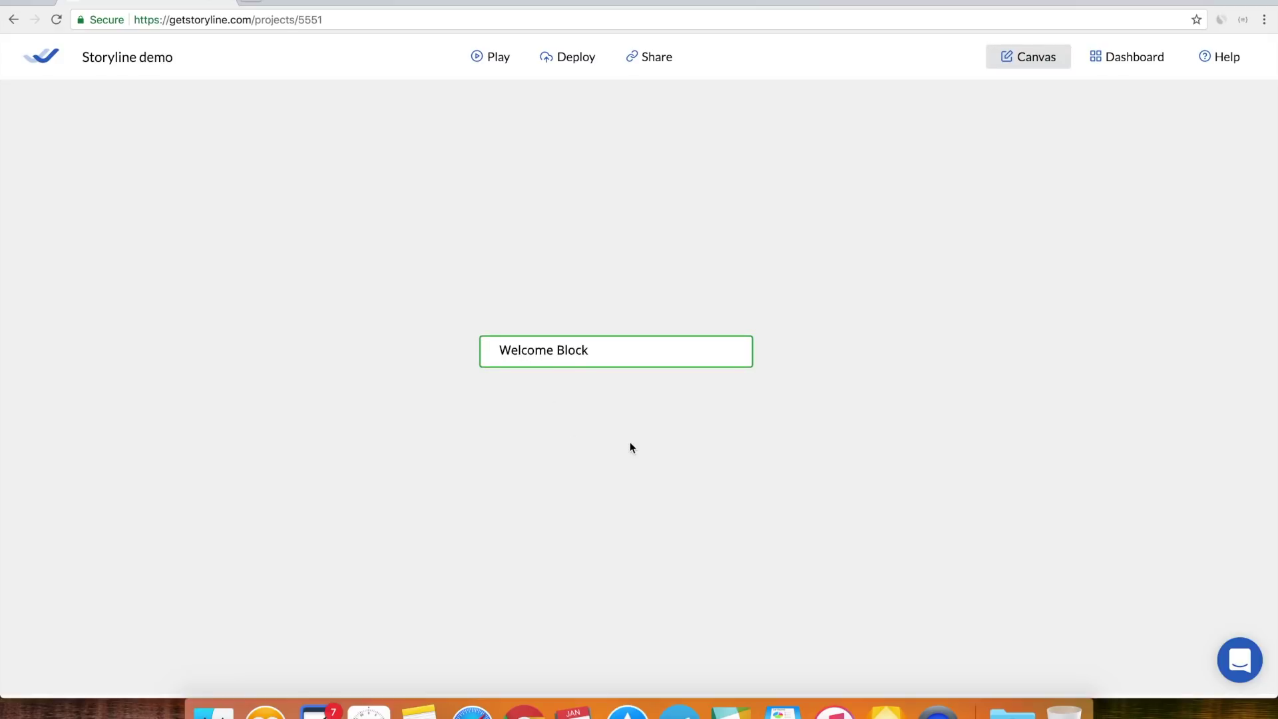
pyautogui.click(586, 360)
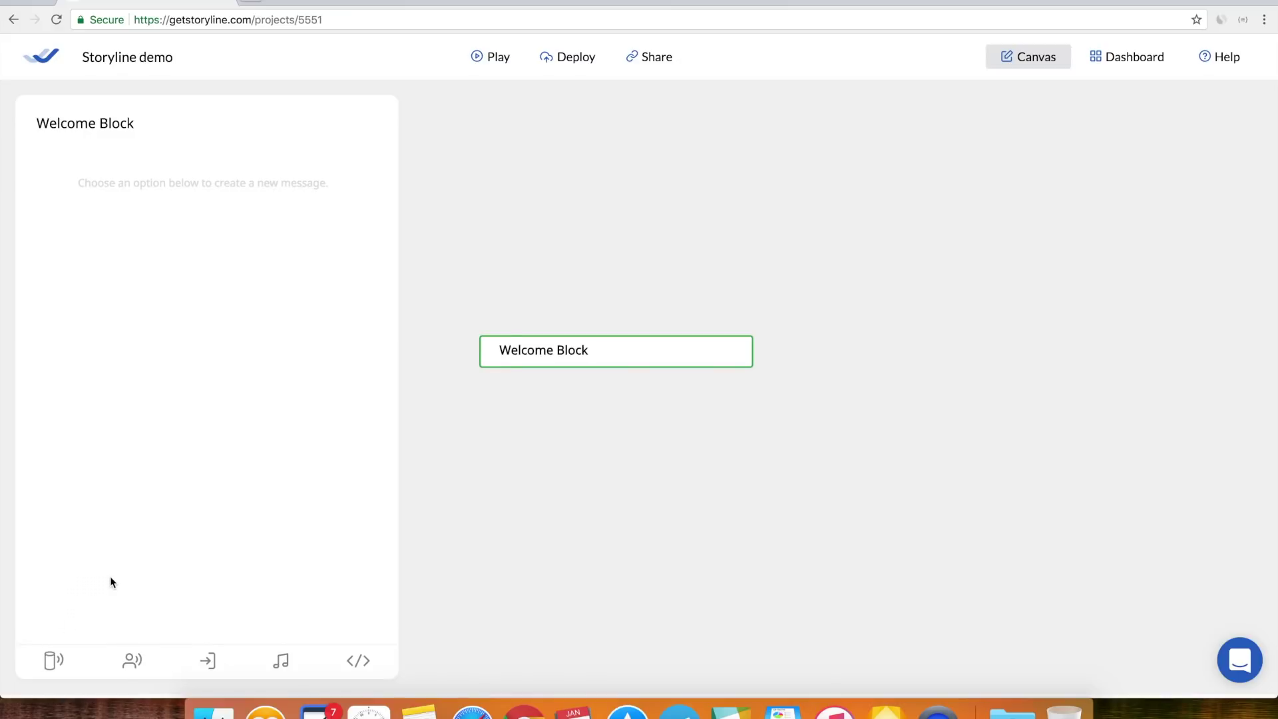
# Add Alexa messages 'Hello, welcome to Storyline' and 'How are you doing today?' to the Welcome Block
pyautogui.click(50, 660)
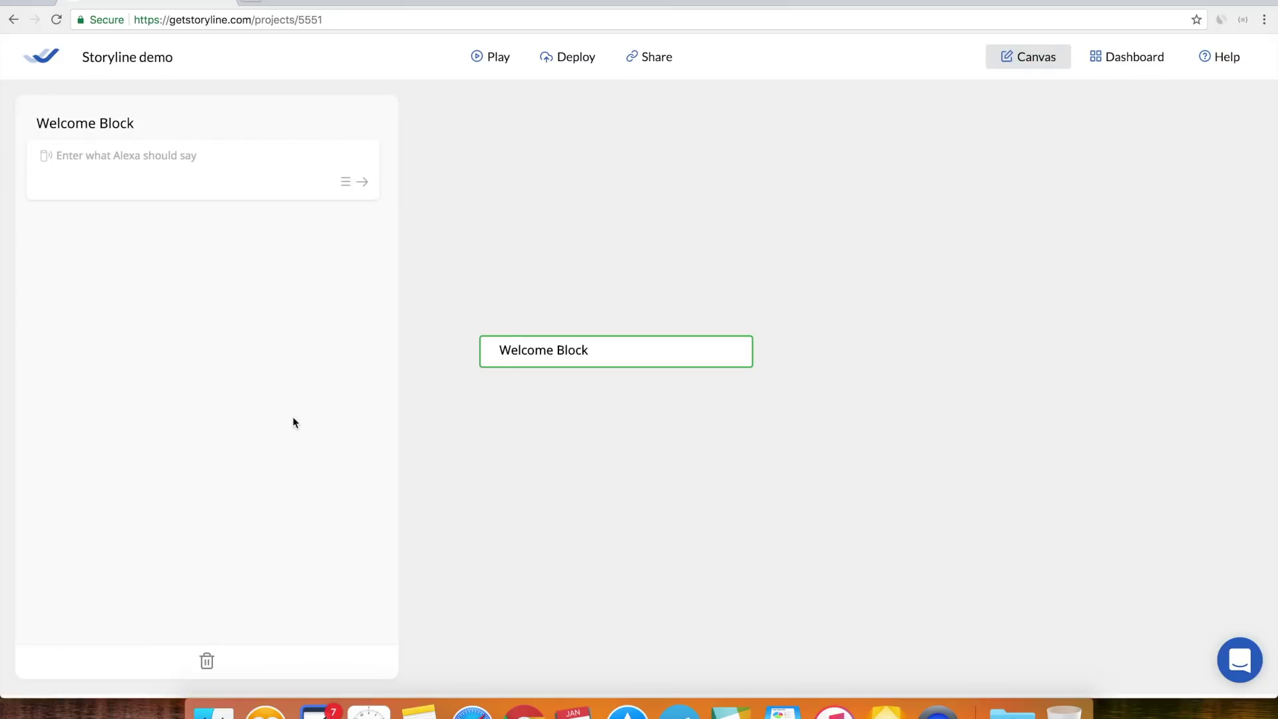
pyautogui.write('Hell')
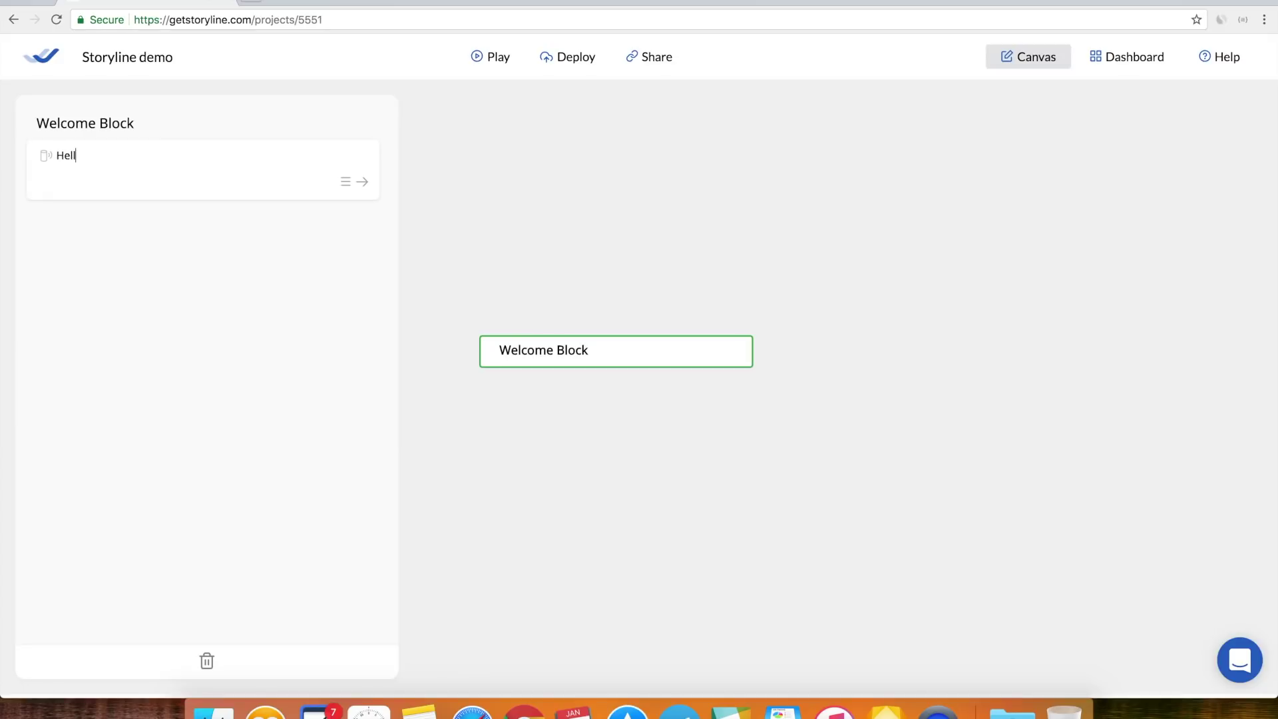
pyautogui.write('o, welcome to Storyline')
pyautogui.press('Return')
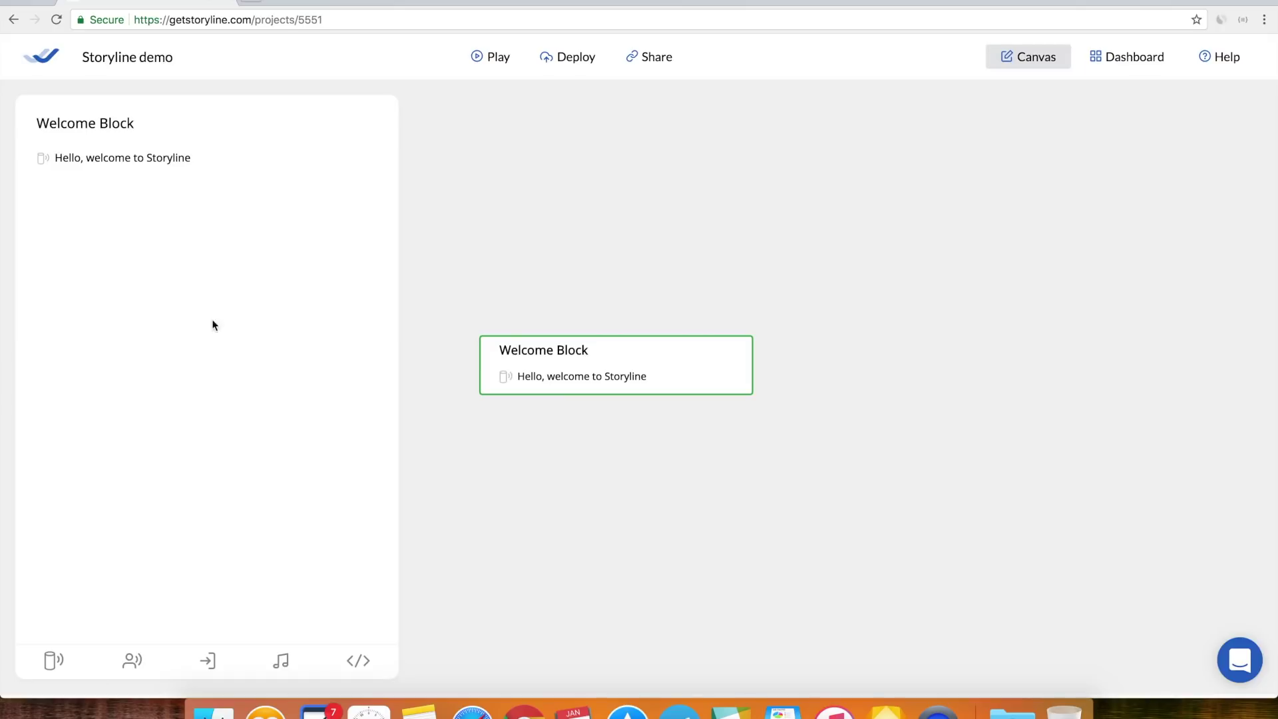
pyautogui.click(52, 659)
pyautogui.write('Ho')
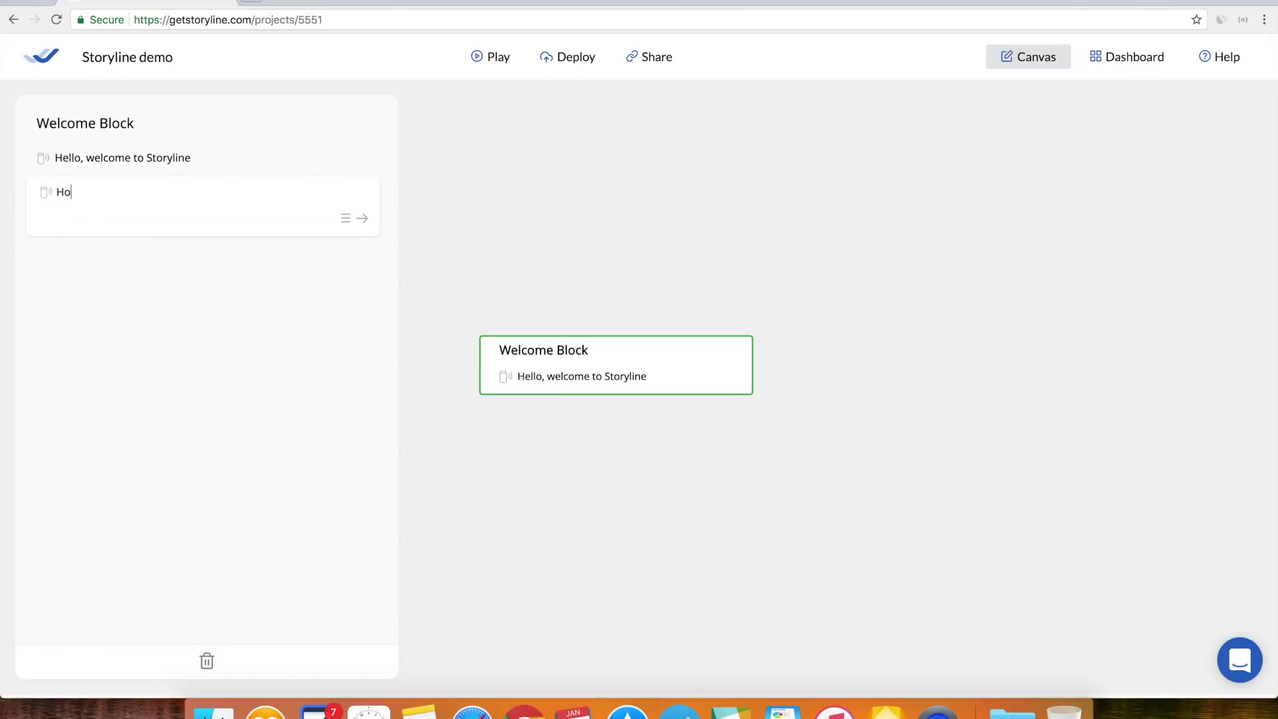
pyautogui.write('w are you doing today?')
pyautogui.press('Return')
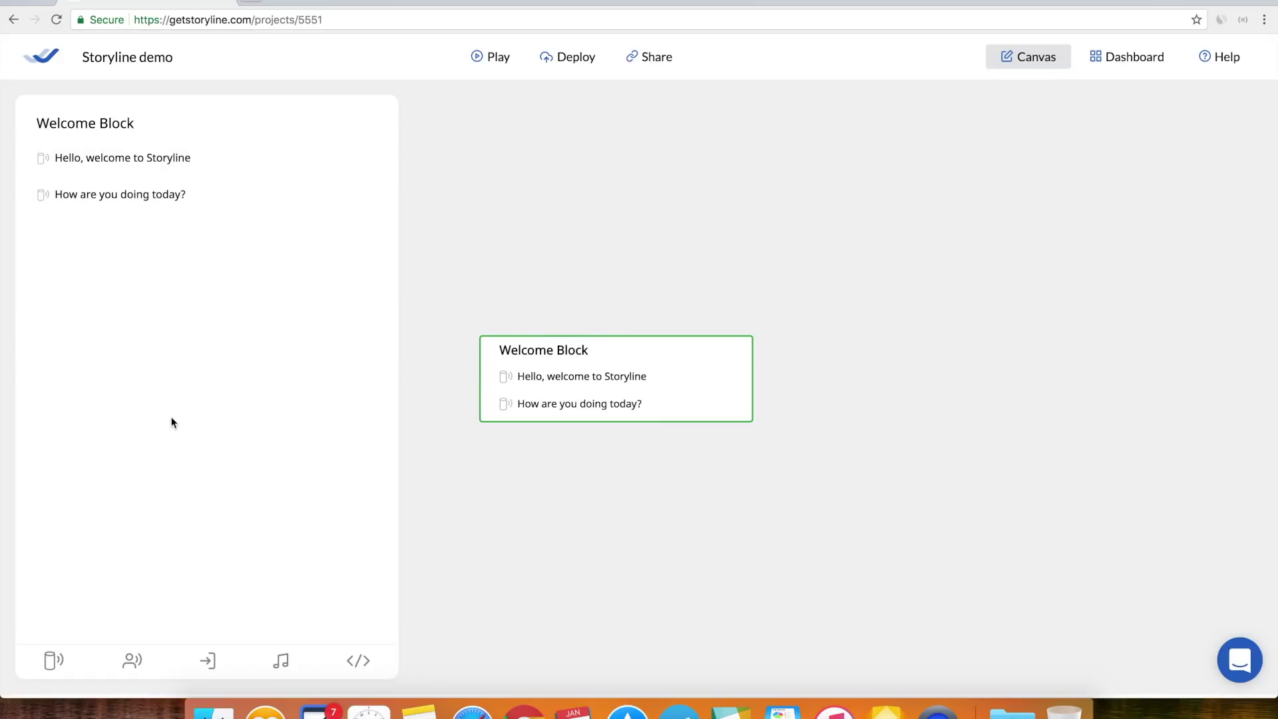
# Add user replies 'great' and 'not bad', then open the 'great' reply
pyautogui.click(132, 660)
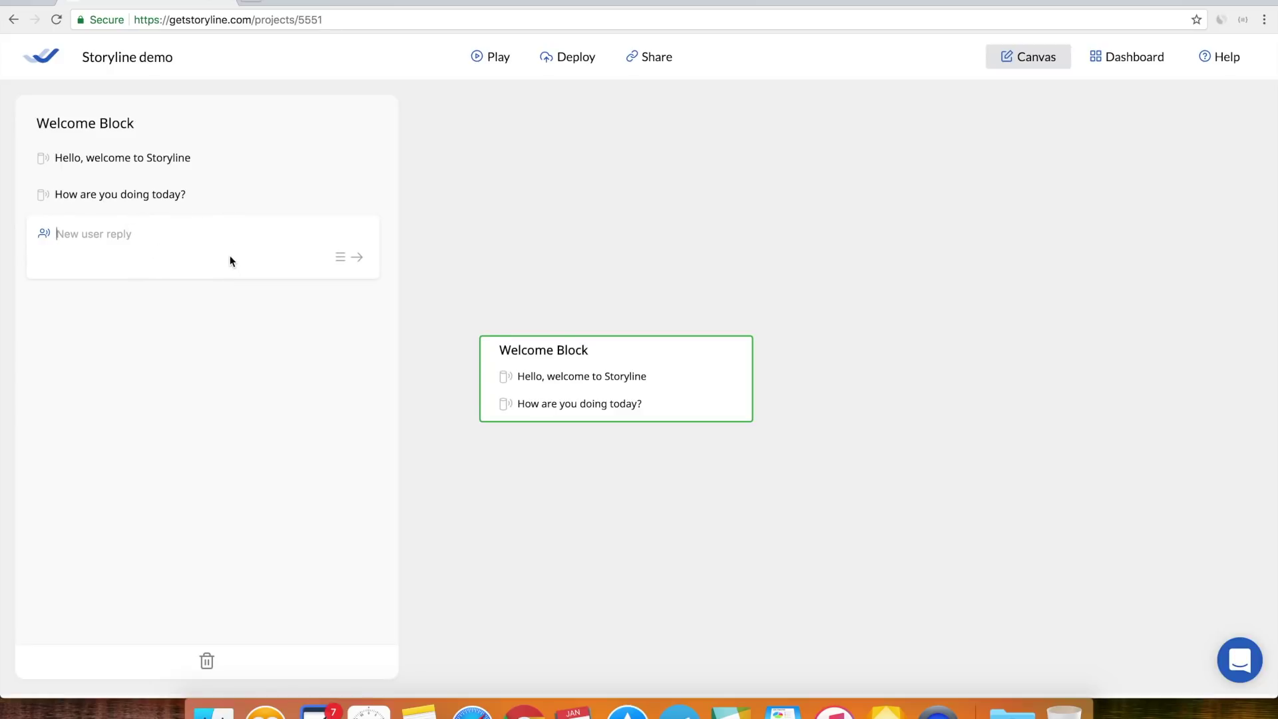
pyautogui.write('great')
pyautogui.press('Return')
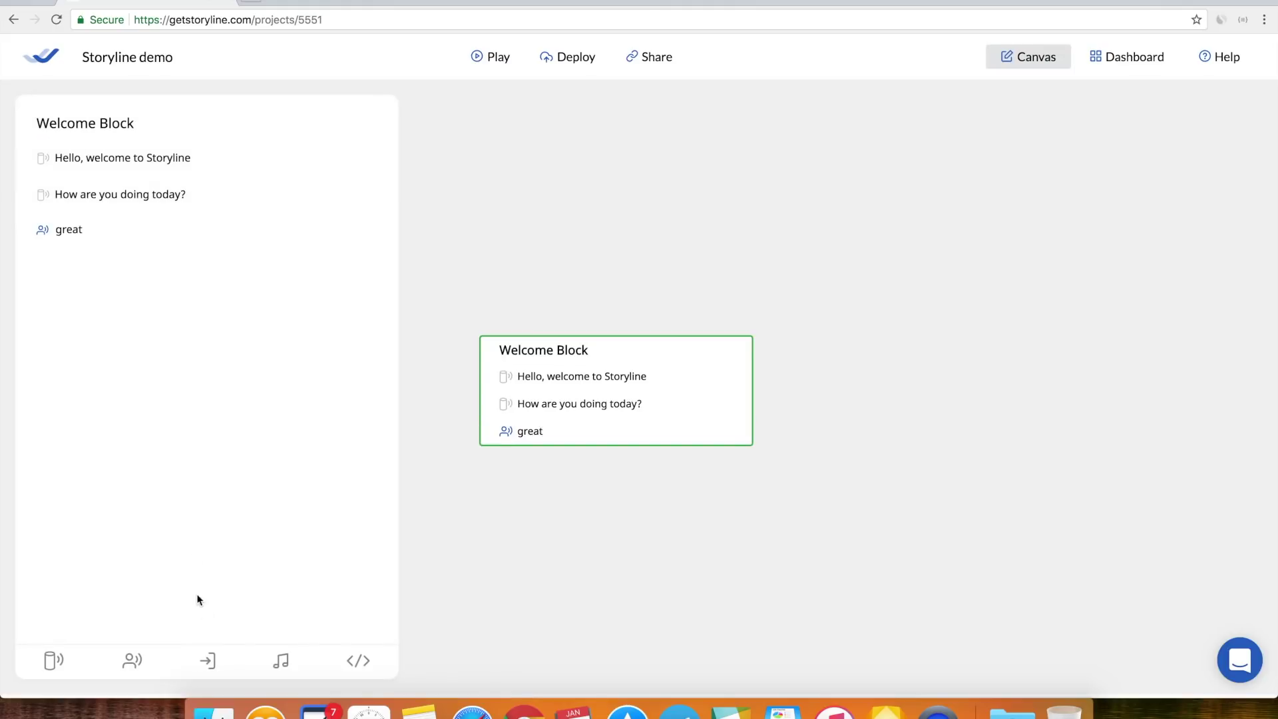
pyautogui.click(132, 659)
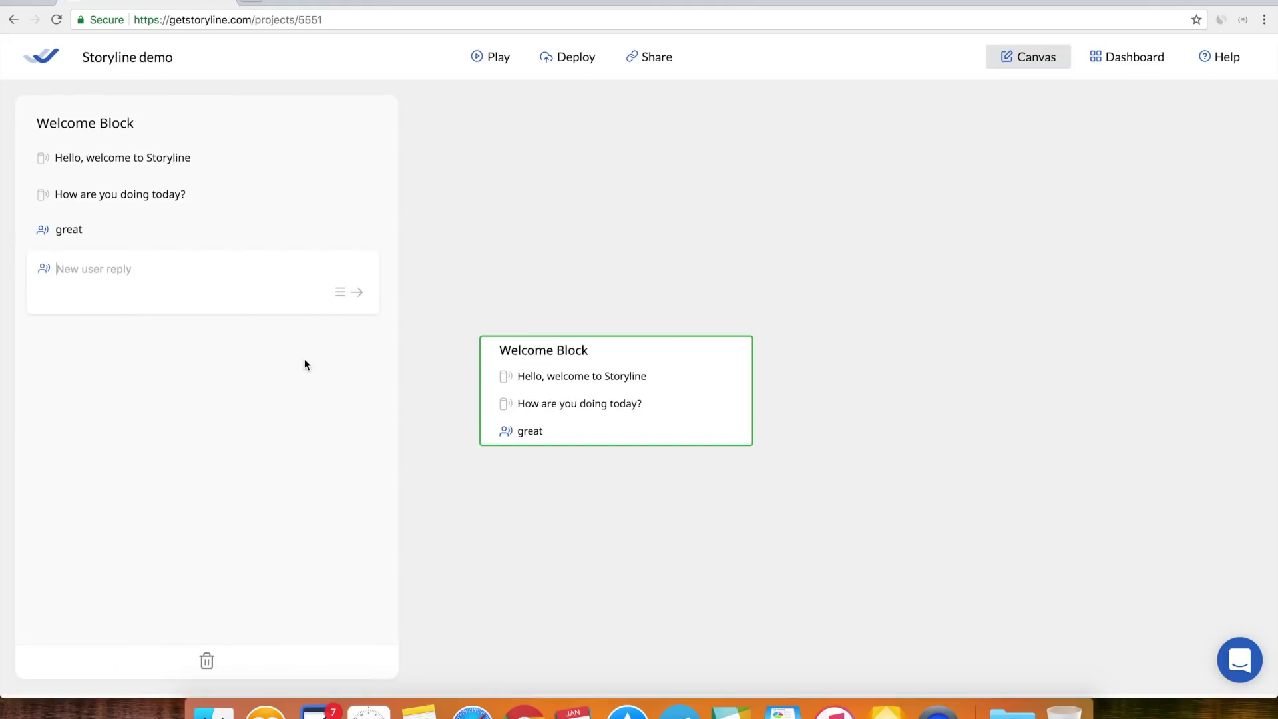
pyautogui.write('not bad')
pyautogui.press('Return')
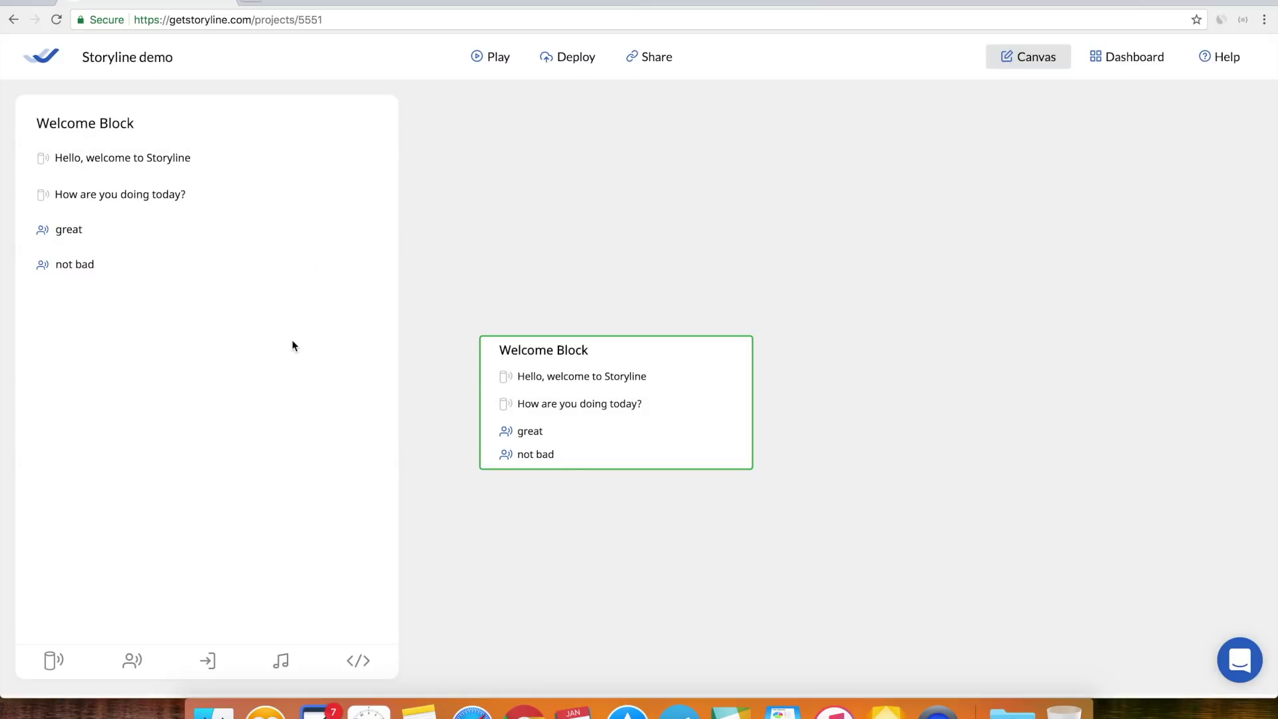
pyautogui.click(254, 231)
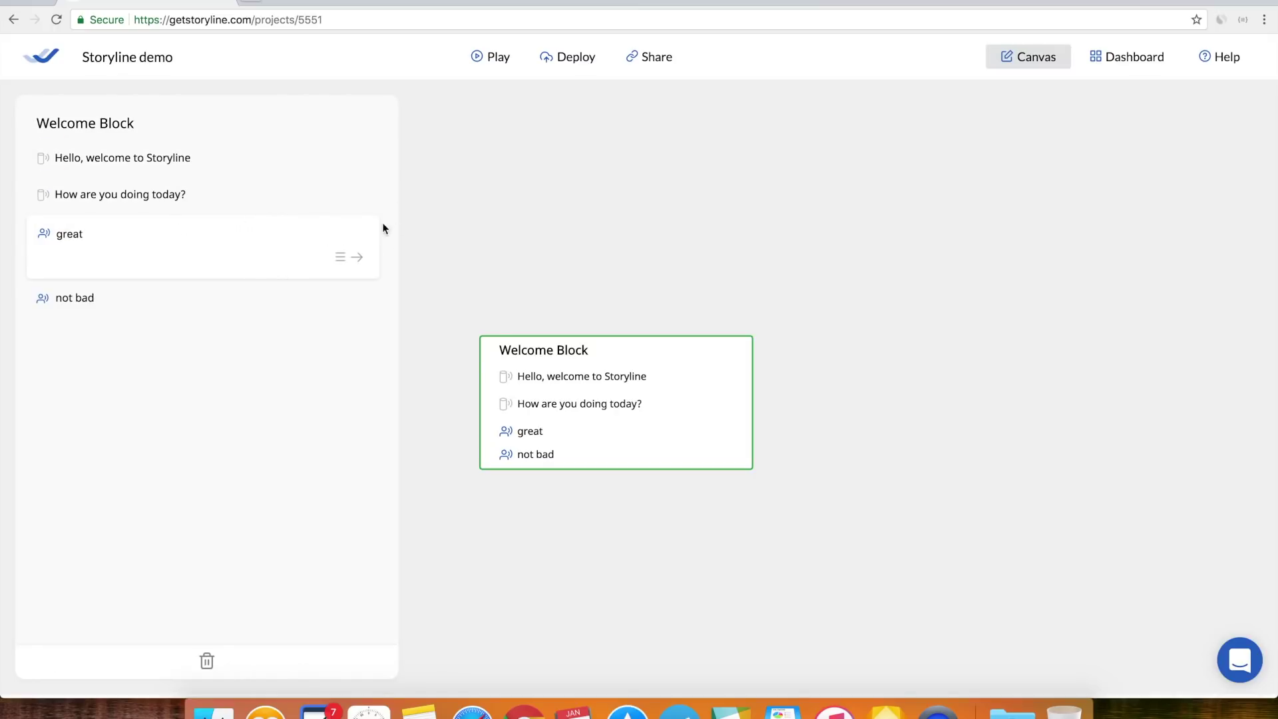
# Link 'great' to a new block saying "That's great!" and place it beside the Welcome Block
pyautogui.click(366, 265)
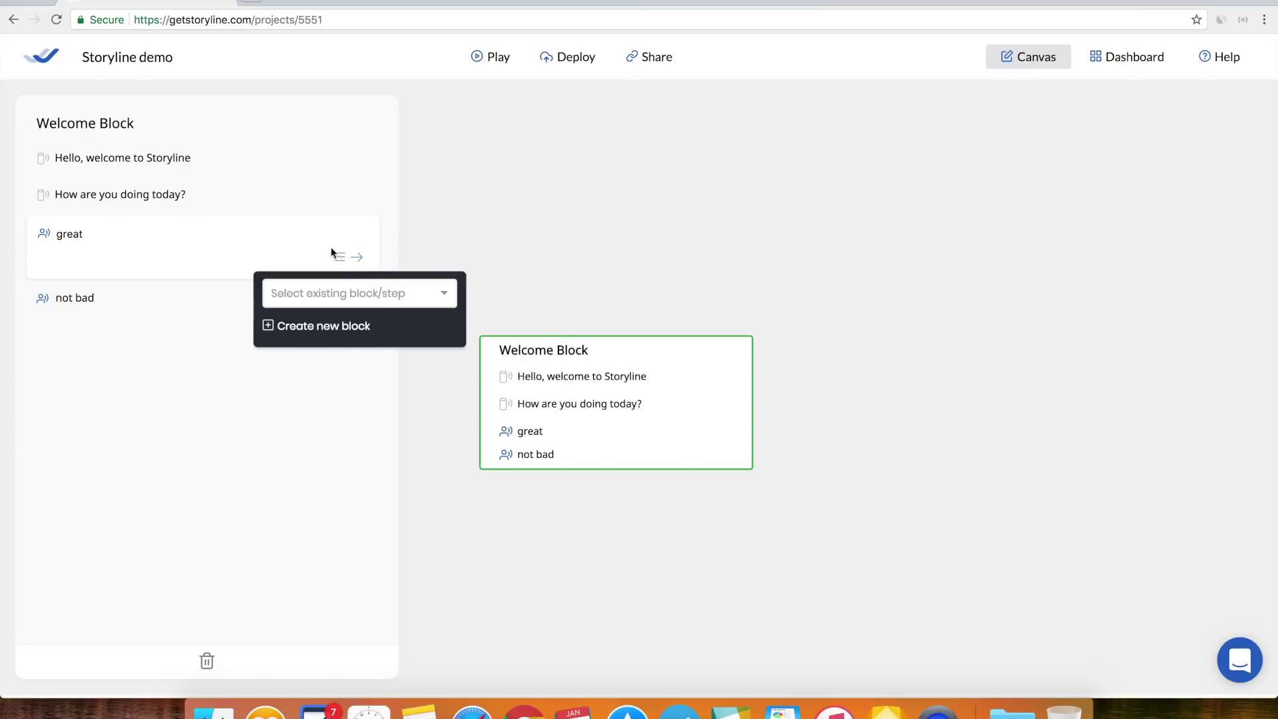
pyautogui.click(343, 328)
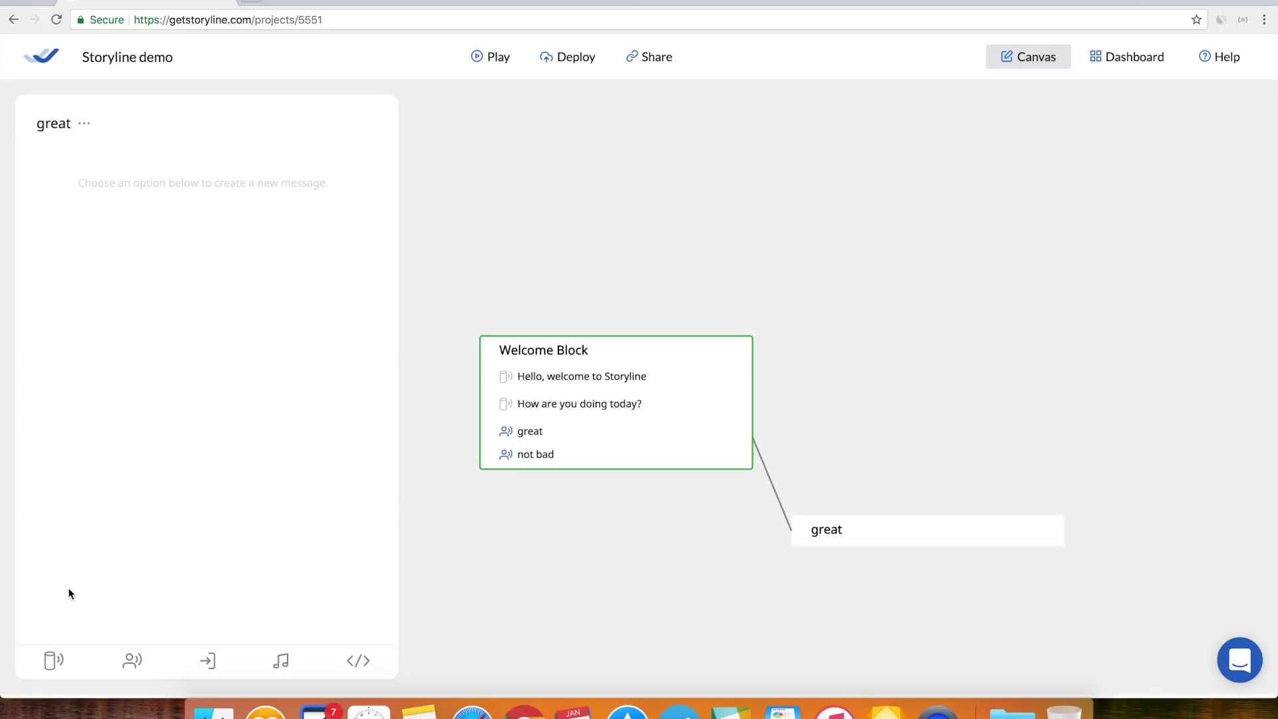
pyautogui.click(69, 649)
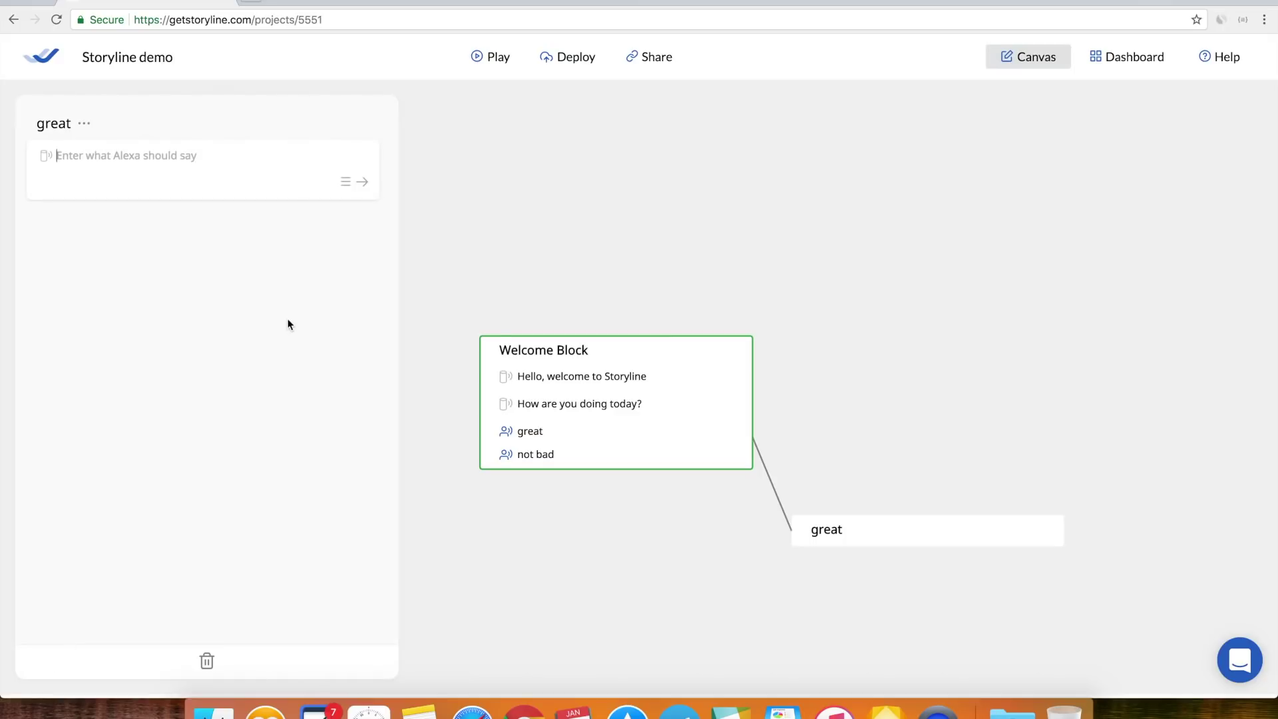
pyautogui.write("That's grea")
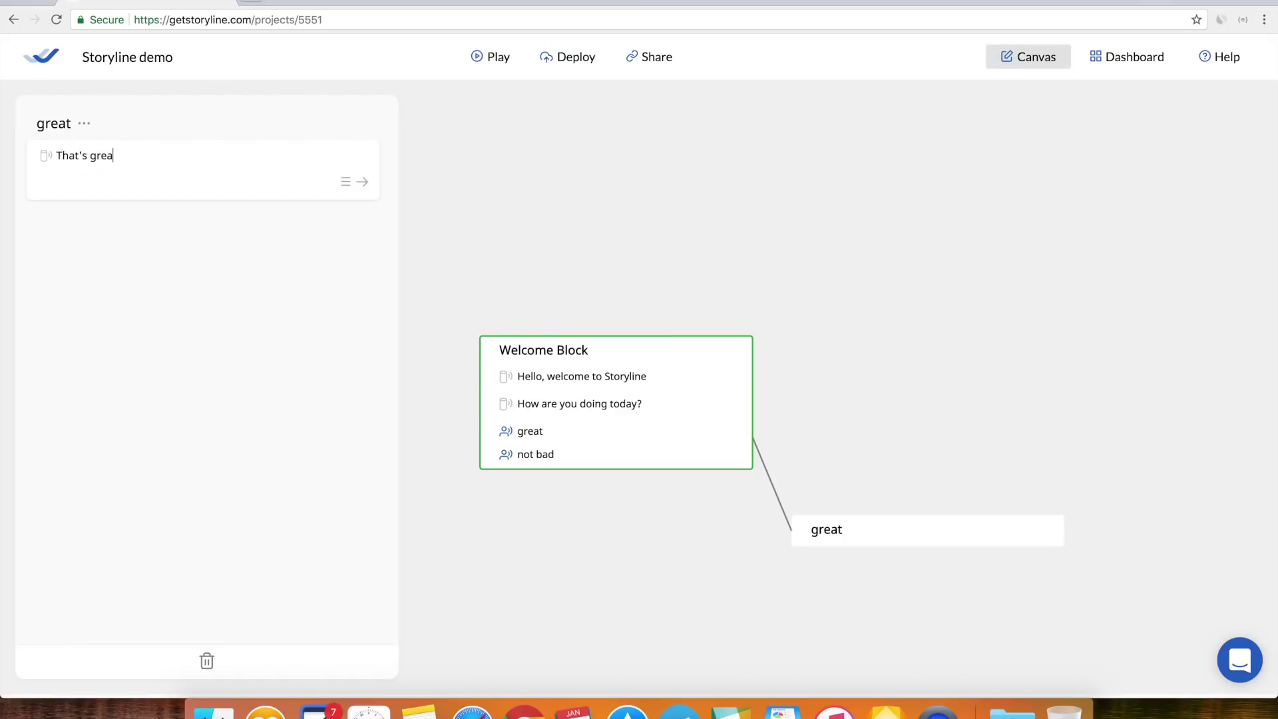
pyautogui.write('t!')
pyautogui.click(311, 406)
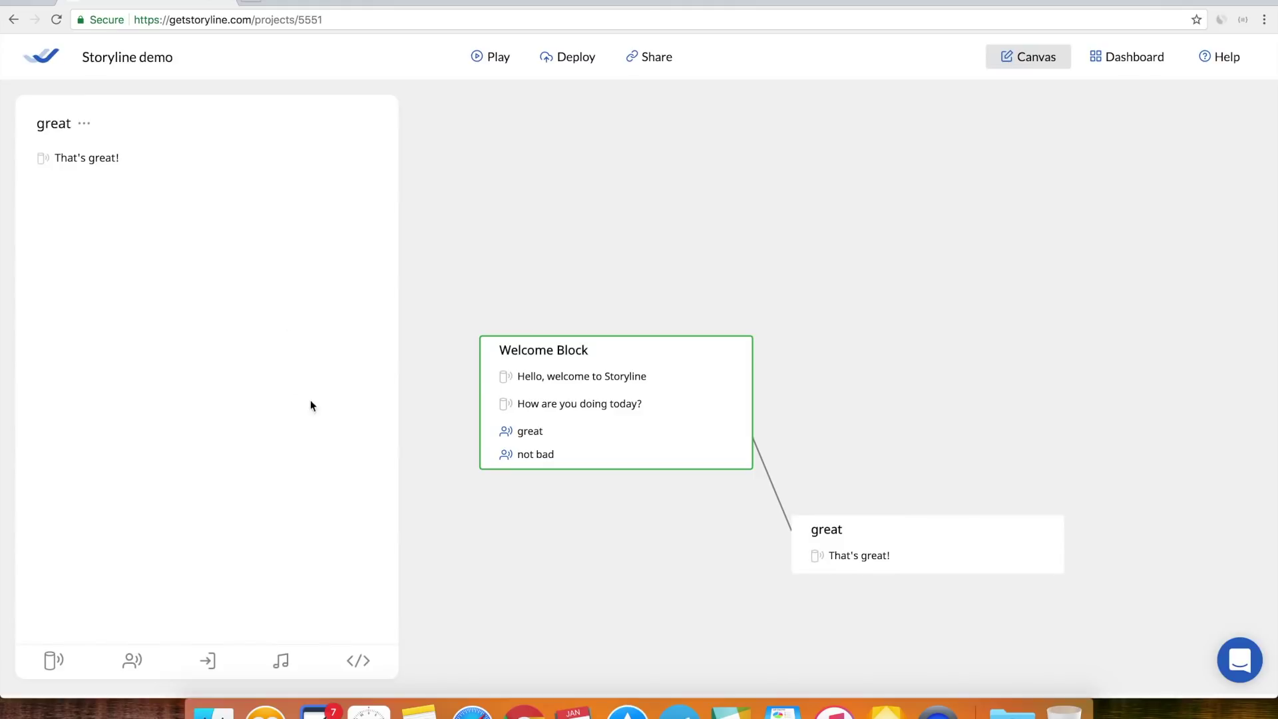
pyautogui.click(678, 204)
pyautogui.moveTo(895, 529); pyautogui.dragTo(910, 380)
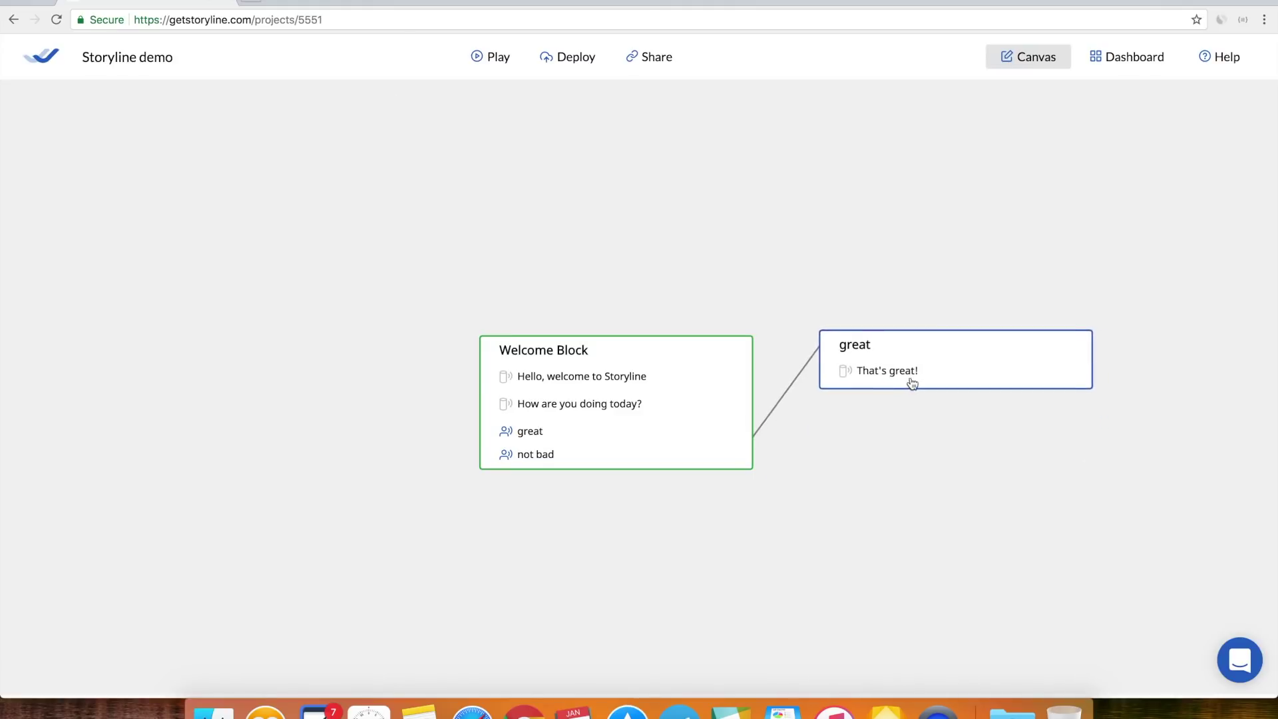
# Rearrange the Welcome Block and great cards, then open the Welcome Block
pyautogui.moveTo(578, 405); pyautogui.dragTo(451, 336)
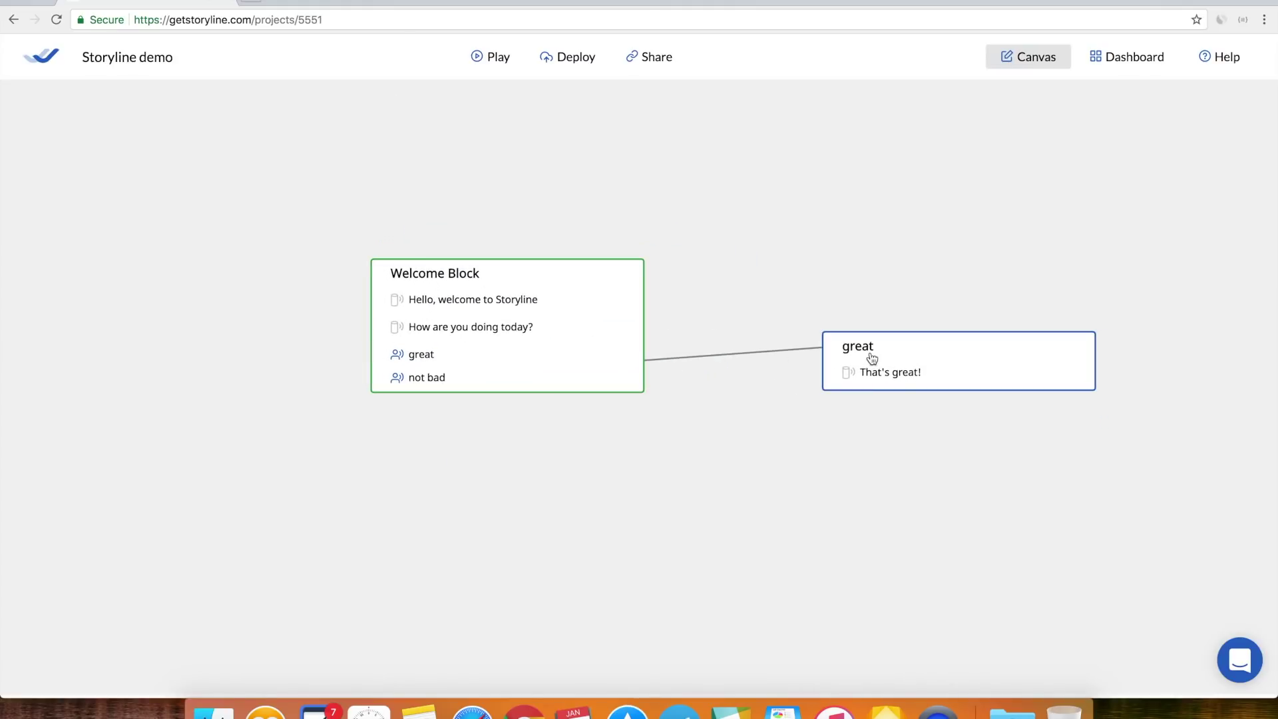
pyautogui.moveTo(870, 359); pyautogui.dragTo(805, 291)
pyautogui.moveTo(750, 405); pyautogui.dragTo(720, 381)
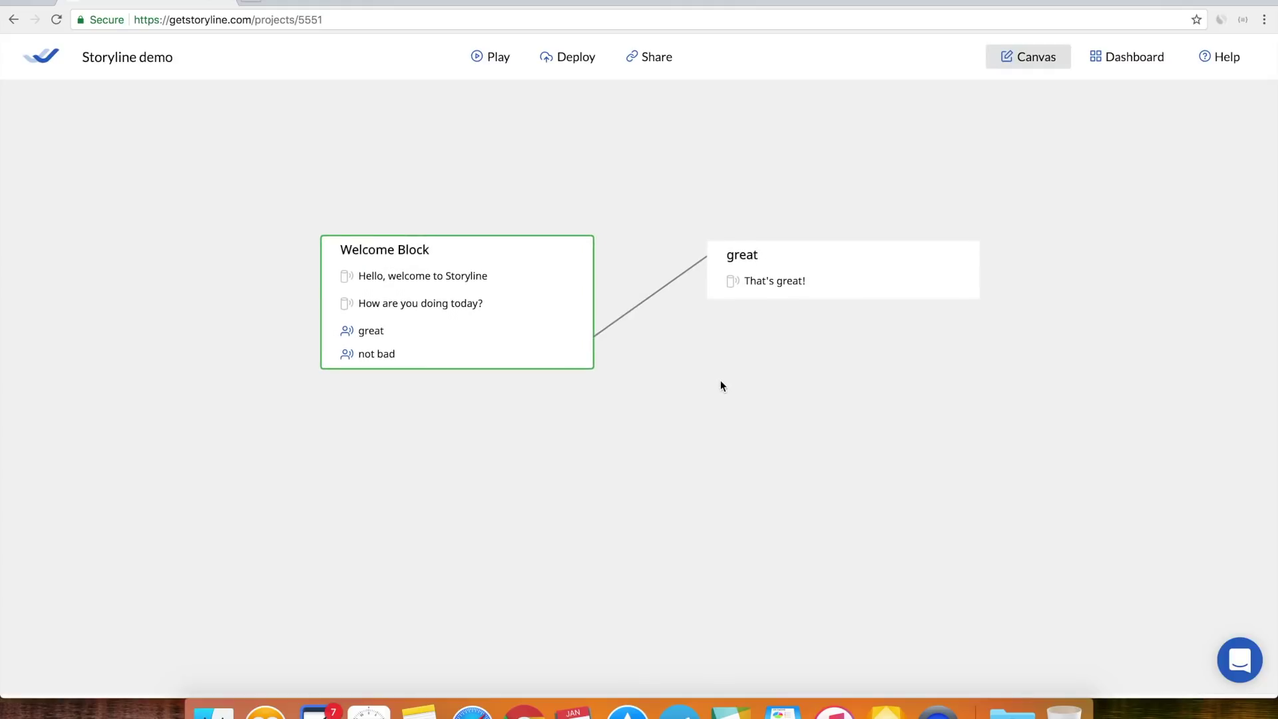
pyautogui.click(485, 281)
pyautogui.moveTo(556, 411); pyautogui.dragTo(656, 437)
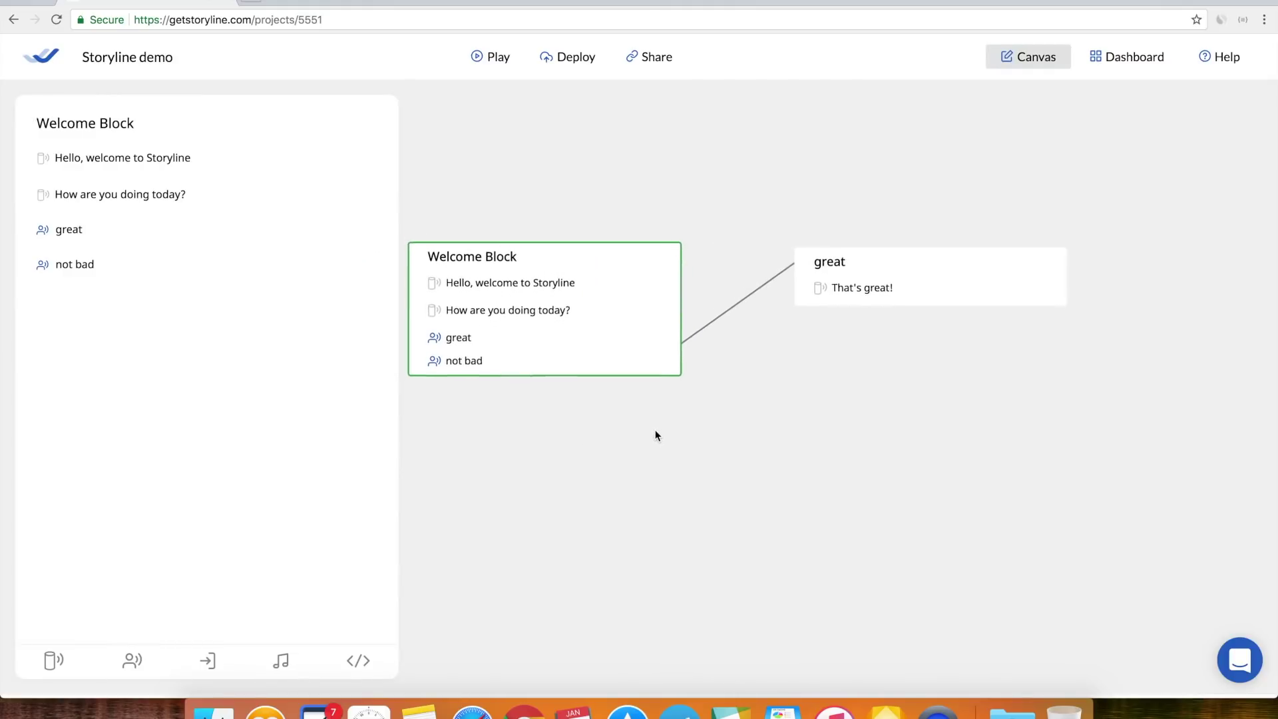
# Link 'not bad' to a new block saying "That's not bad. Take care!" beside the great card
pyautogui.click(190, 267)
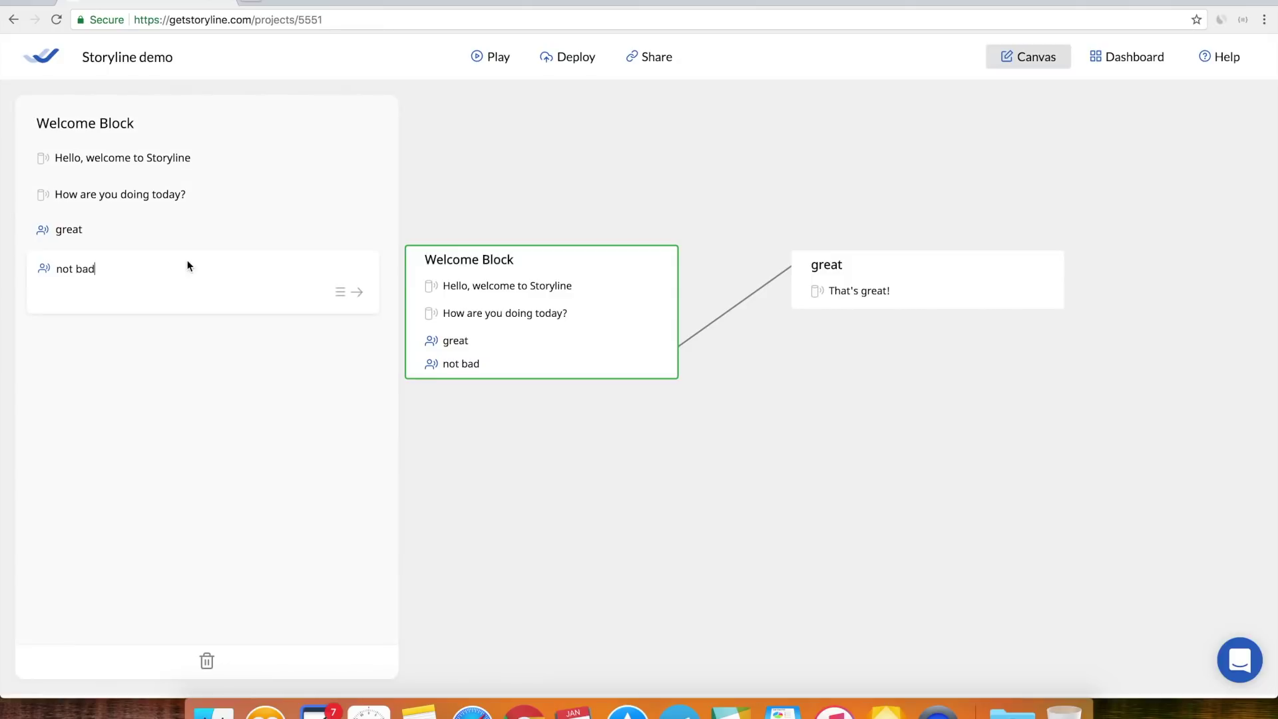
pyautogui.click(357, 293)
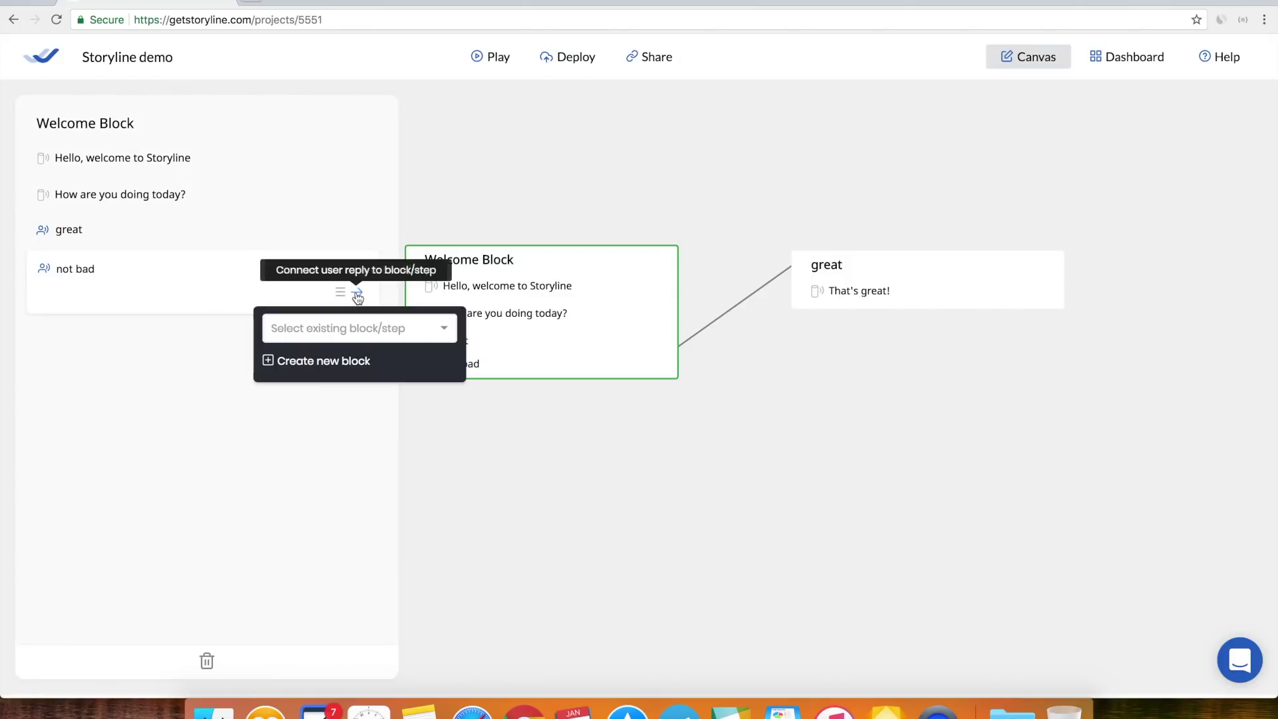
pyautogui.click(326, 368)
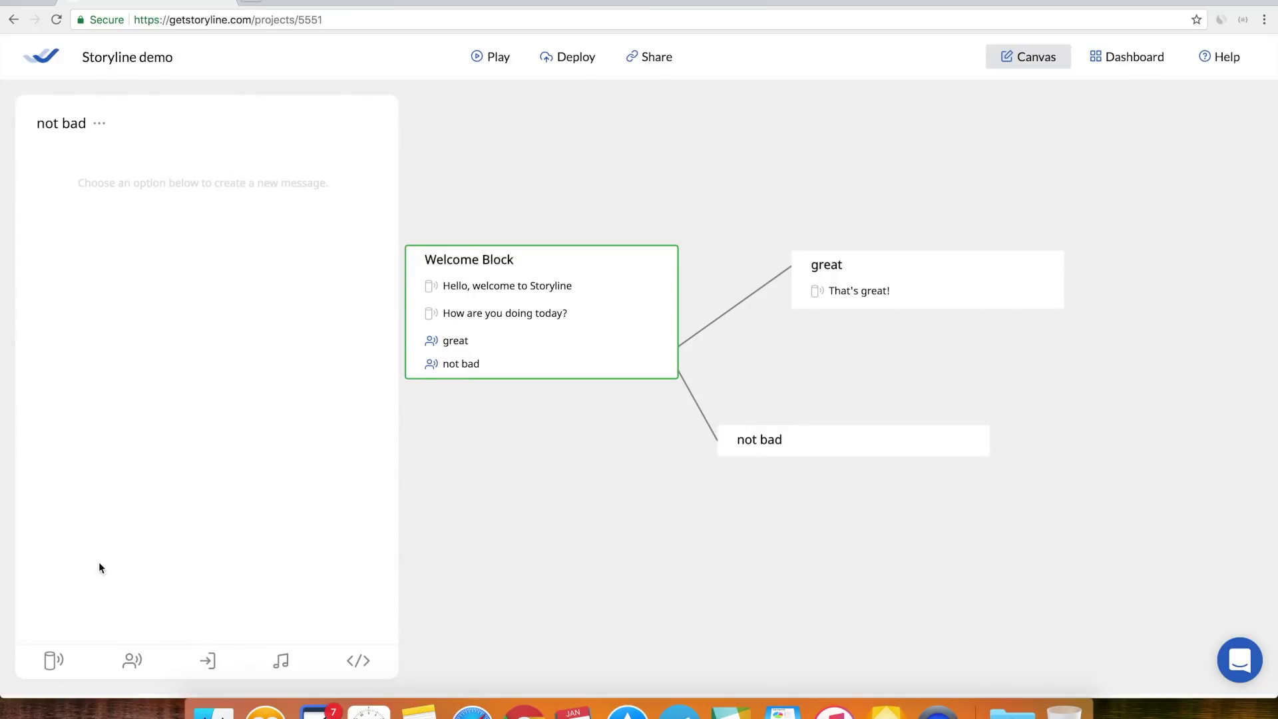
pyautogui.click(53, 659)
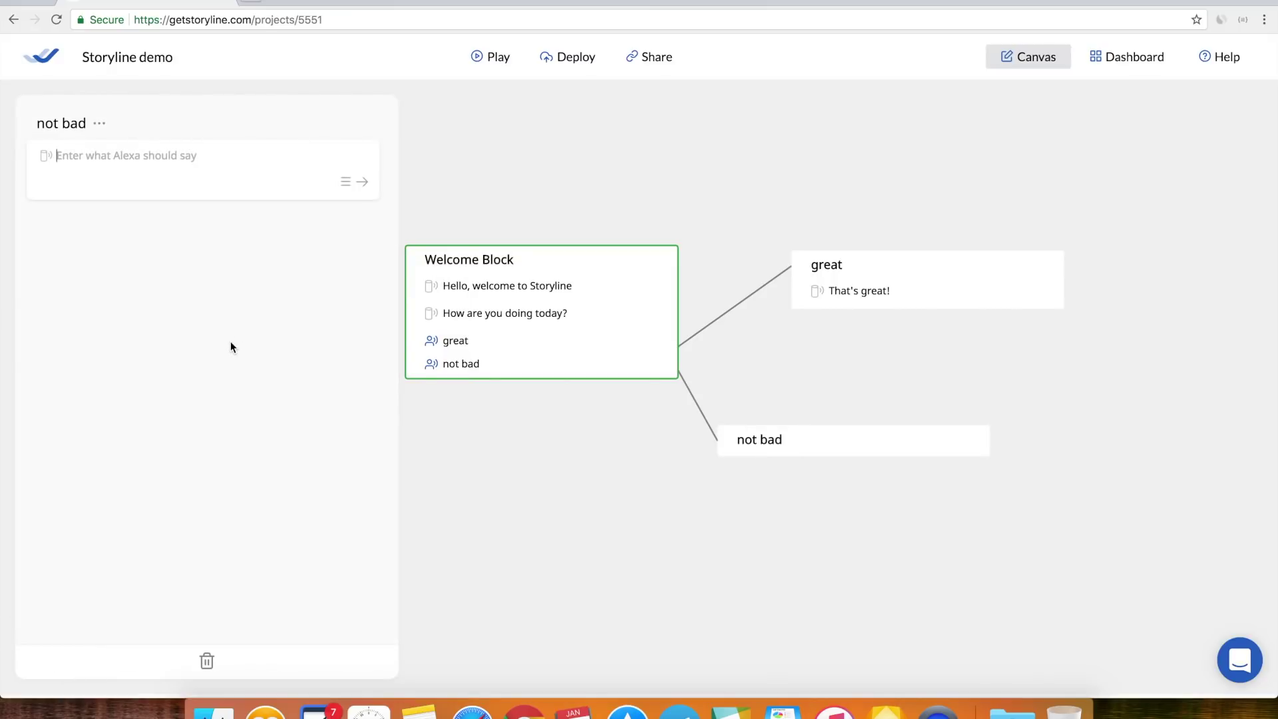
pyautogui.write("That's n")
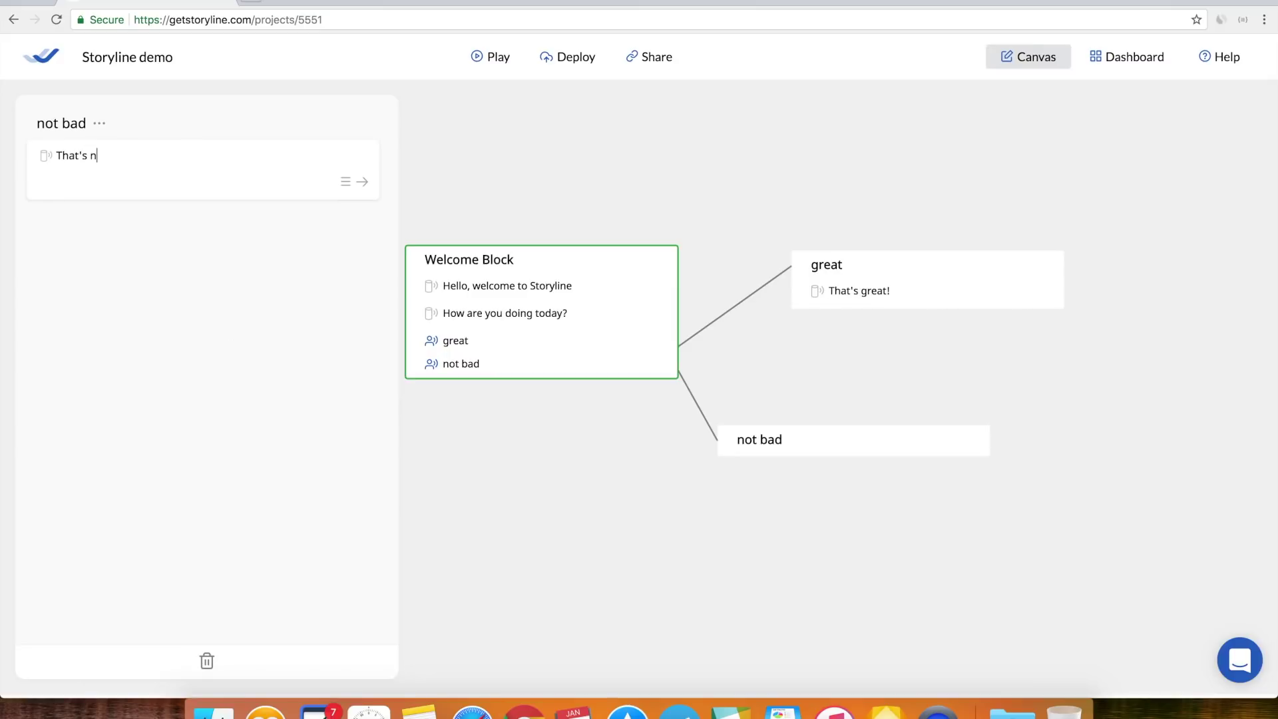
pyautogui.write('ot bad. Take care!')
pyautogui.press('Return')
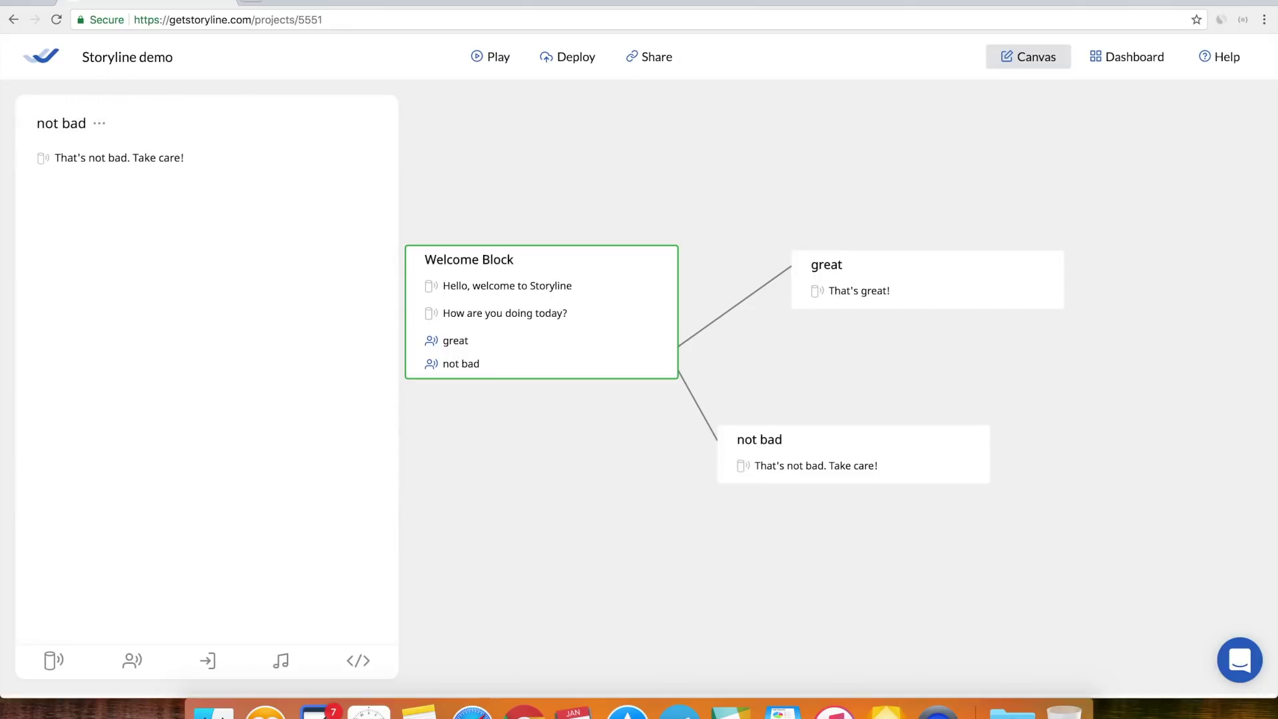
pyautogui.click(613, 477)
pyautogui.moveTo(805, 448); pyautogui.dragTo(659, 477)
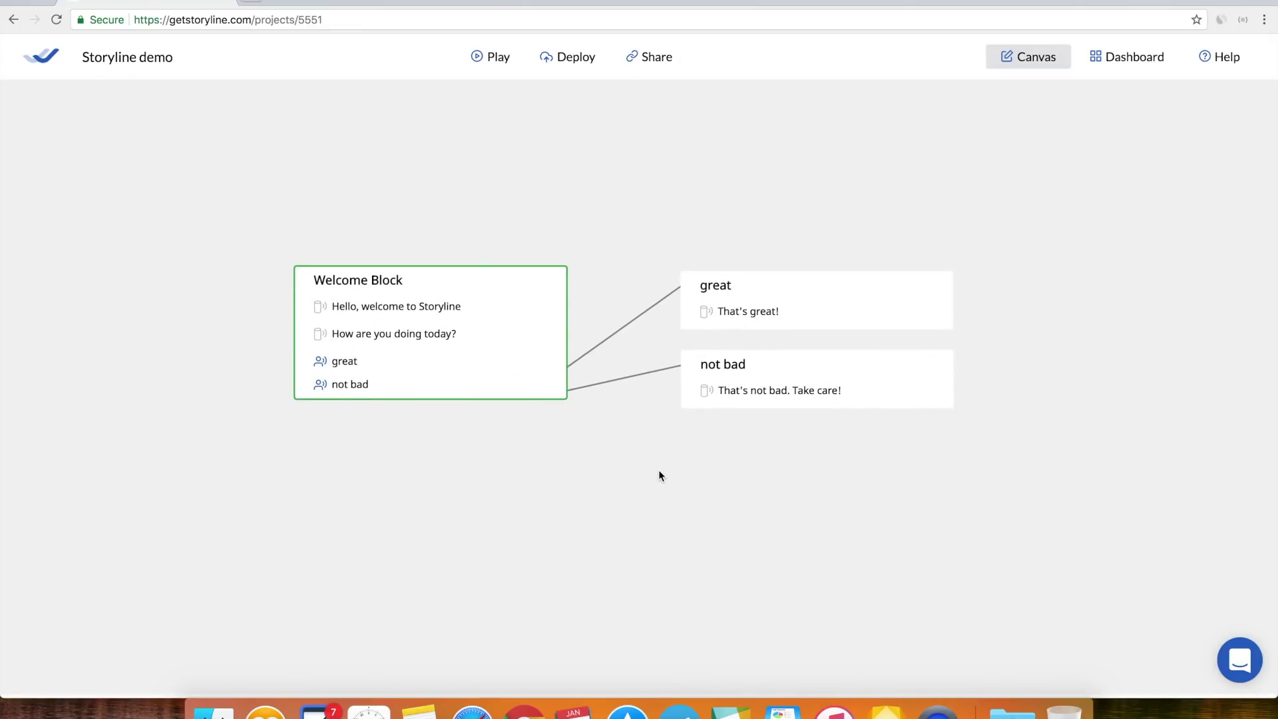
pyautogui.click(484, 58)
pyautogui.click(589, 450)
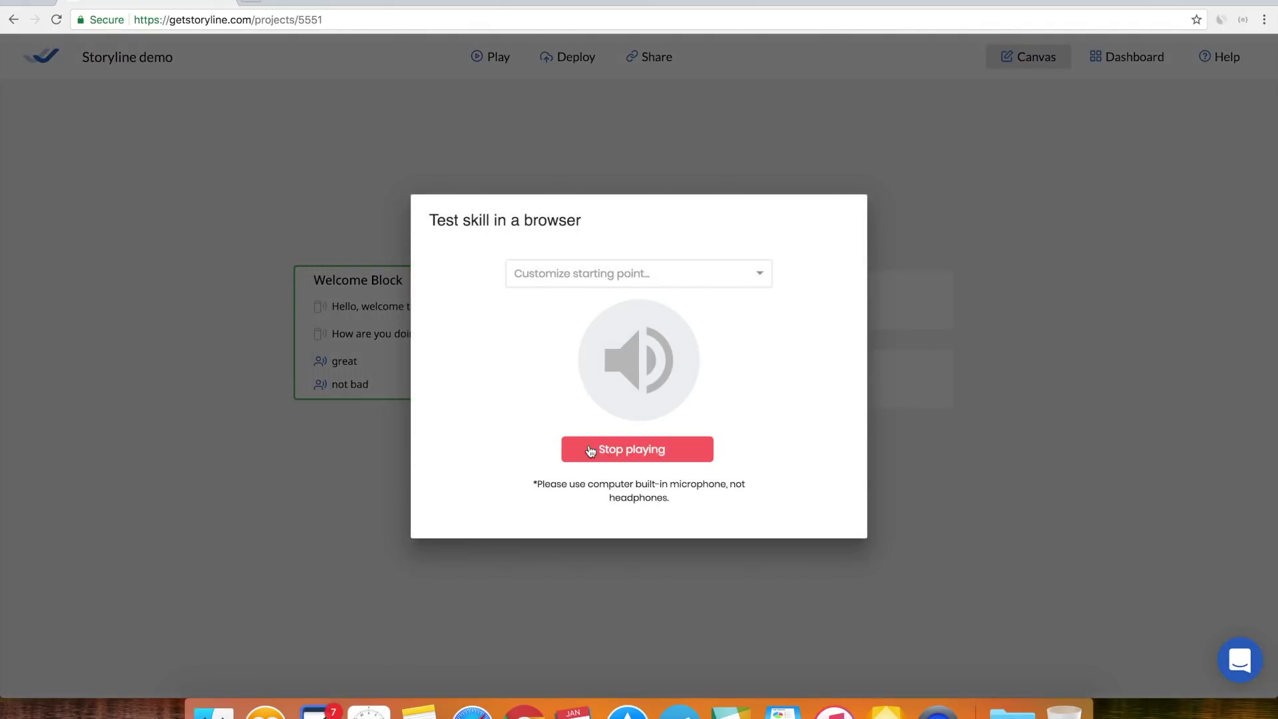
pyautogui.press('XF86AudioRaiseVolume')
pyautogui.press('XF86AudioRaiseVolume')
pyautogui.press('XF86AudioRaiseVolume')
pyautogui.press('XF86AudioRaiseVolume')
pyautogui.click(590, 451)
pyautogui.click(589, 451)
pyautogui.click(600, 450)
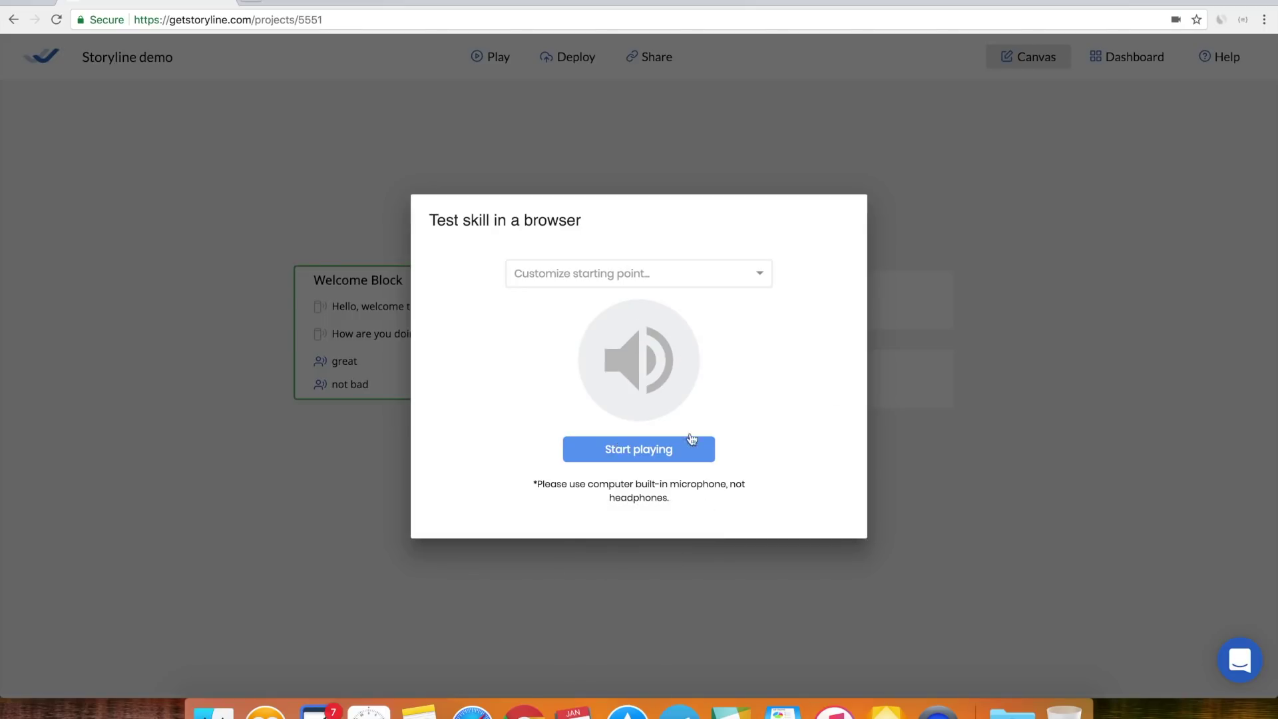
pyautogui.click(957, 341)
pyautogui.moveTo(736, 220); pyautogui.dragTo(768, 192)
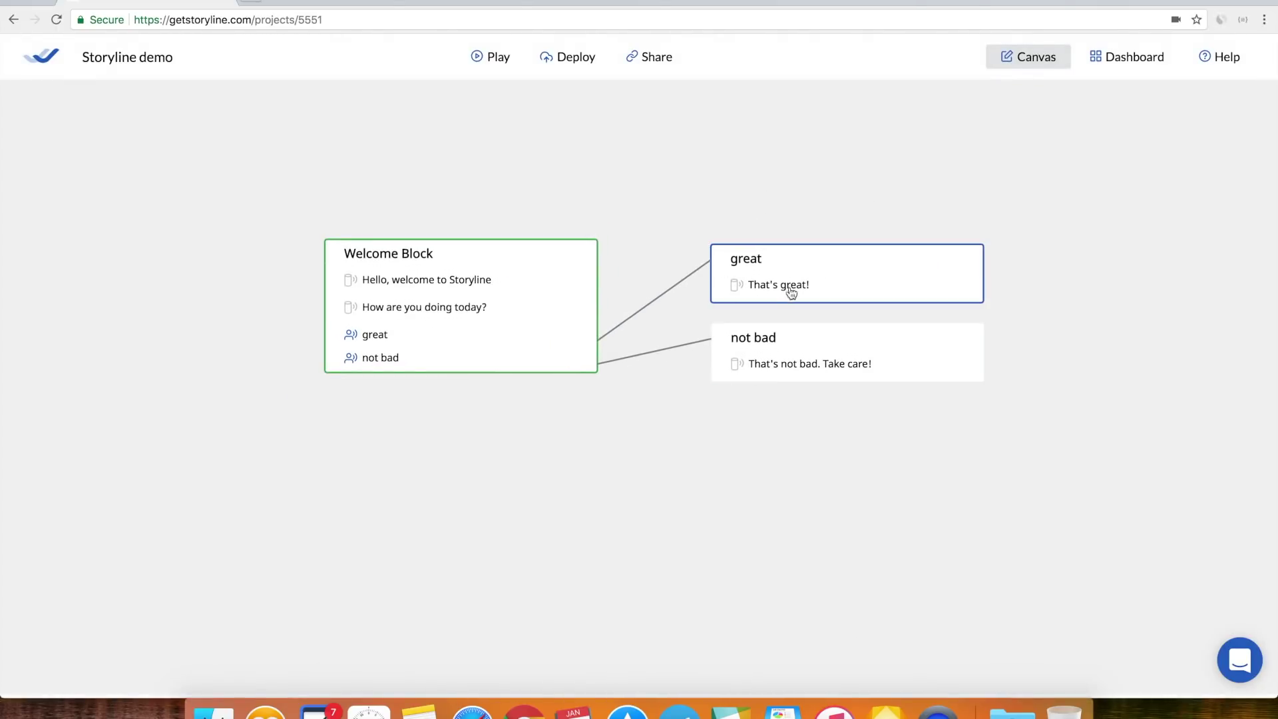
pyautogui.scroll(5, 704, 253)
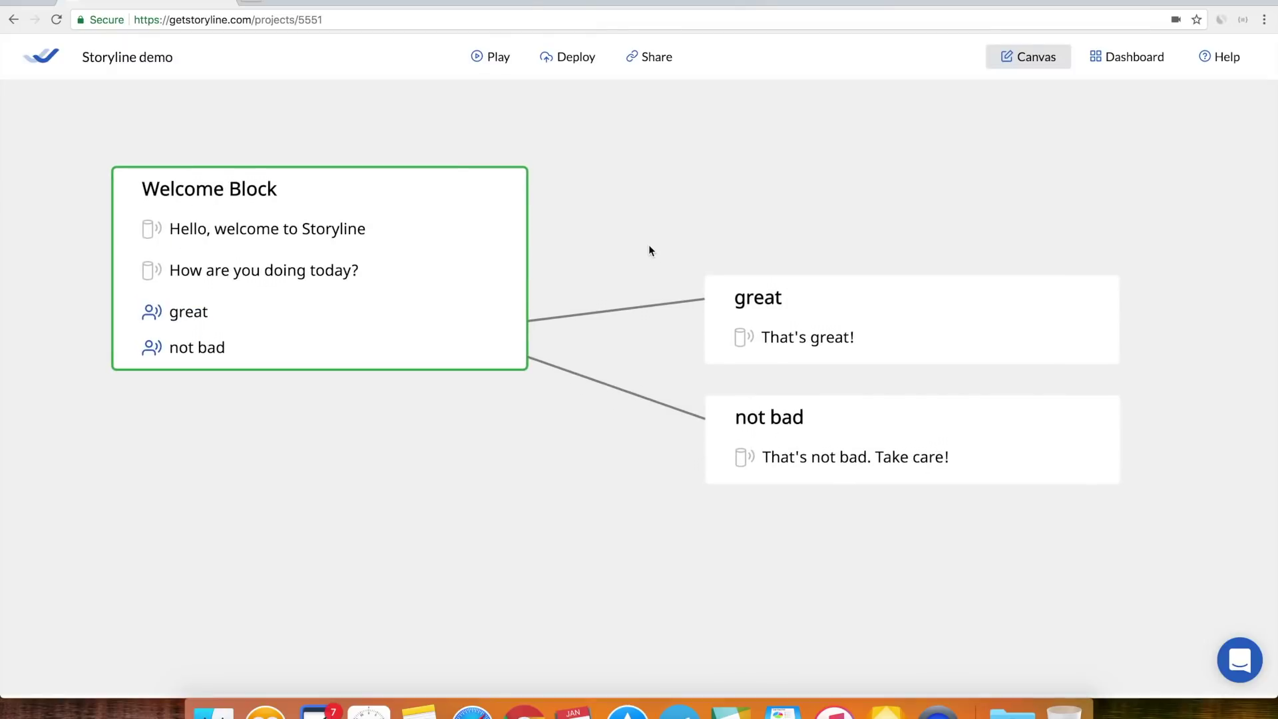
pyautogui.scroll(-3, 669, 293)
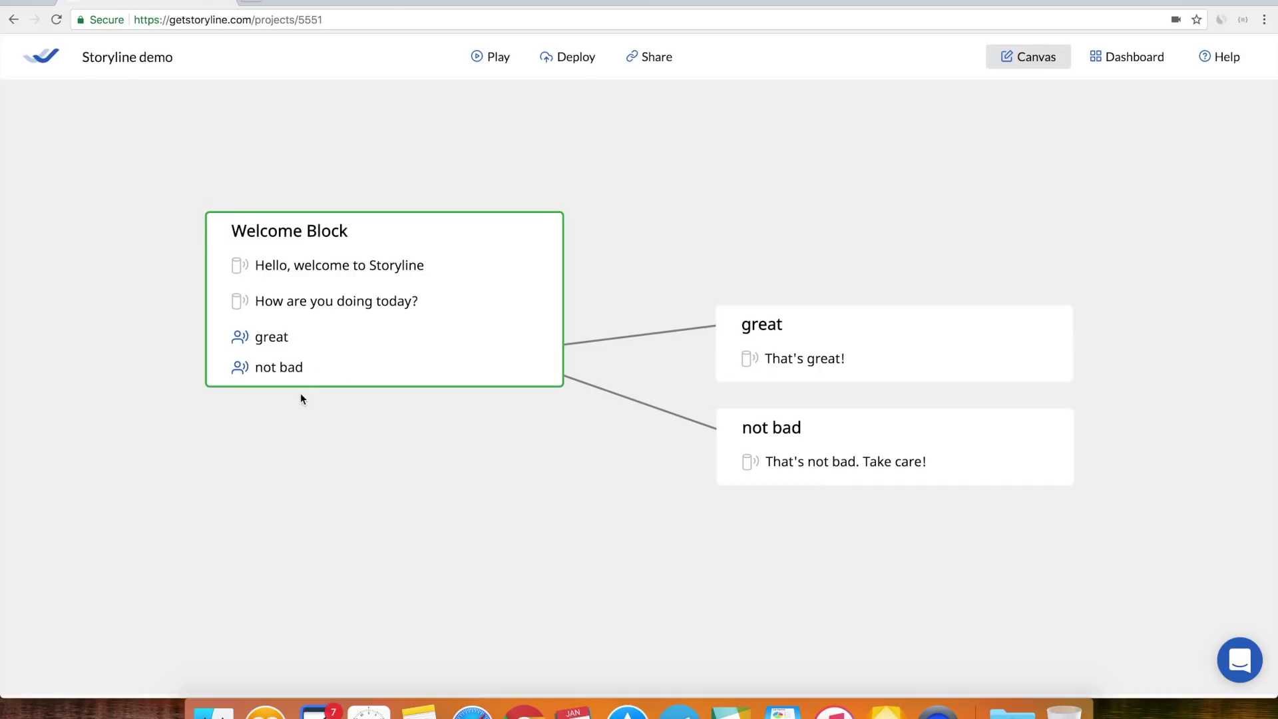
pyautogui.scroll(-2, 497, 445)
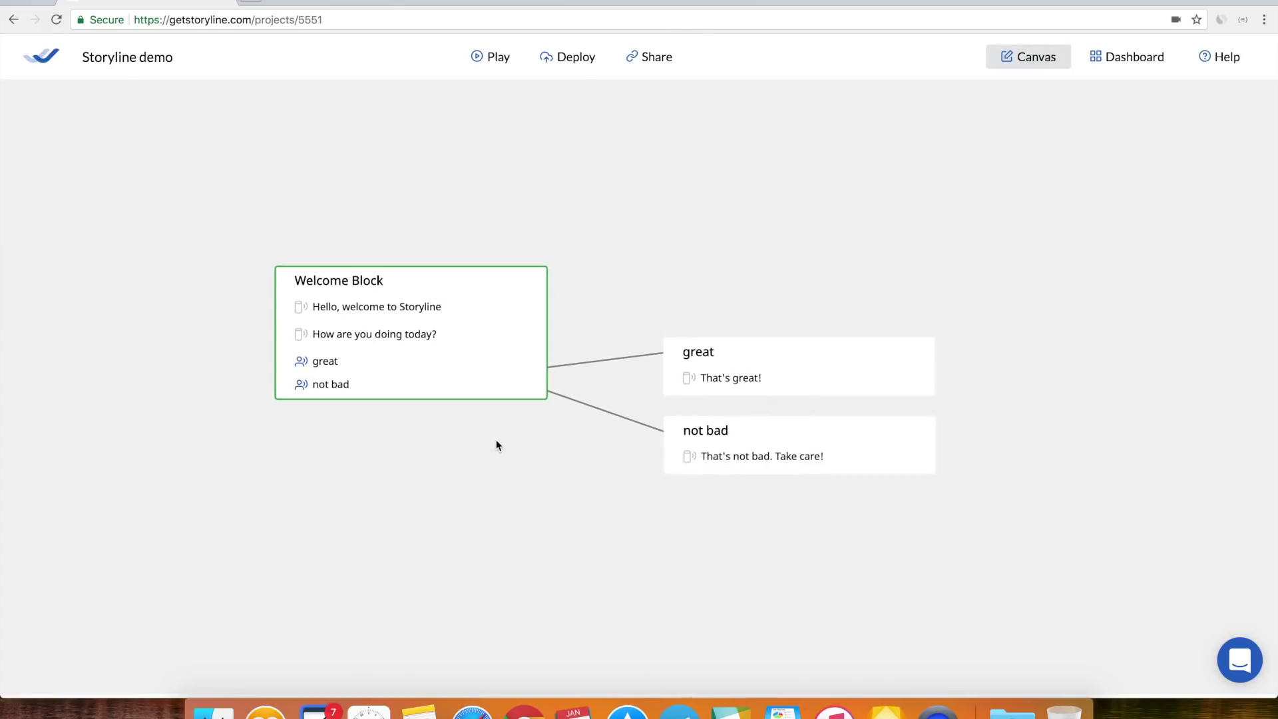
pyautogui.moveTo(497, 444); pyautogui.dragTo(705, 419)
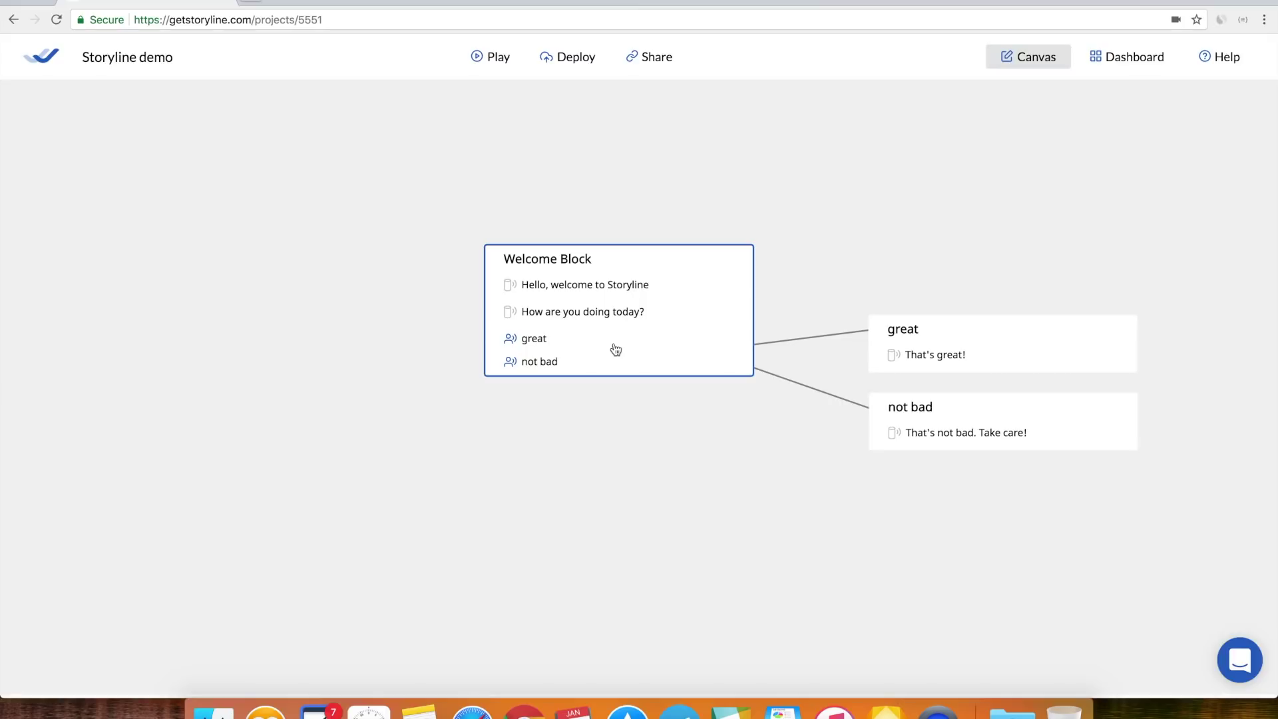
# Add an else path to the Welcome Block leading to a new block
pyautogui.click(589, 318)
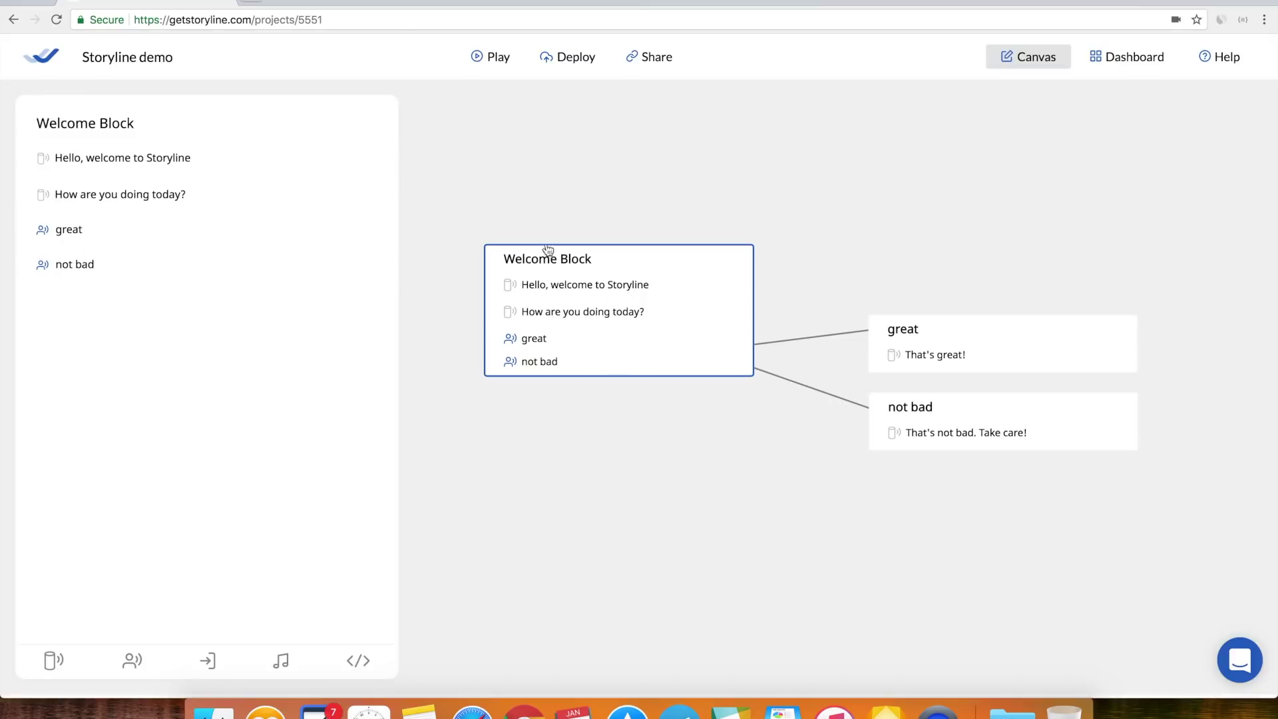
pyautogui.click(203, 666)
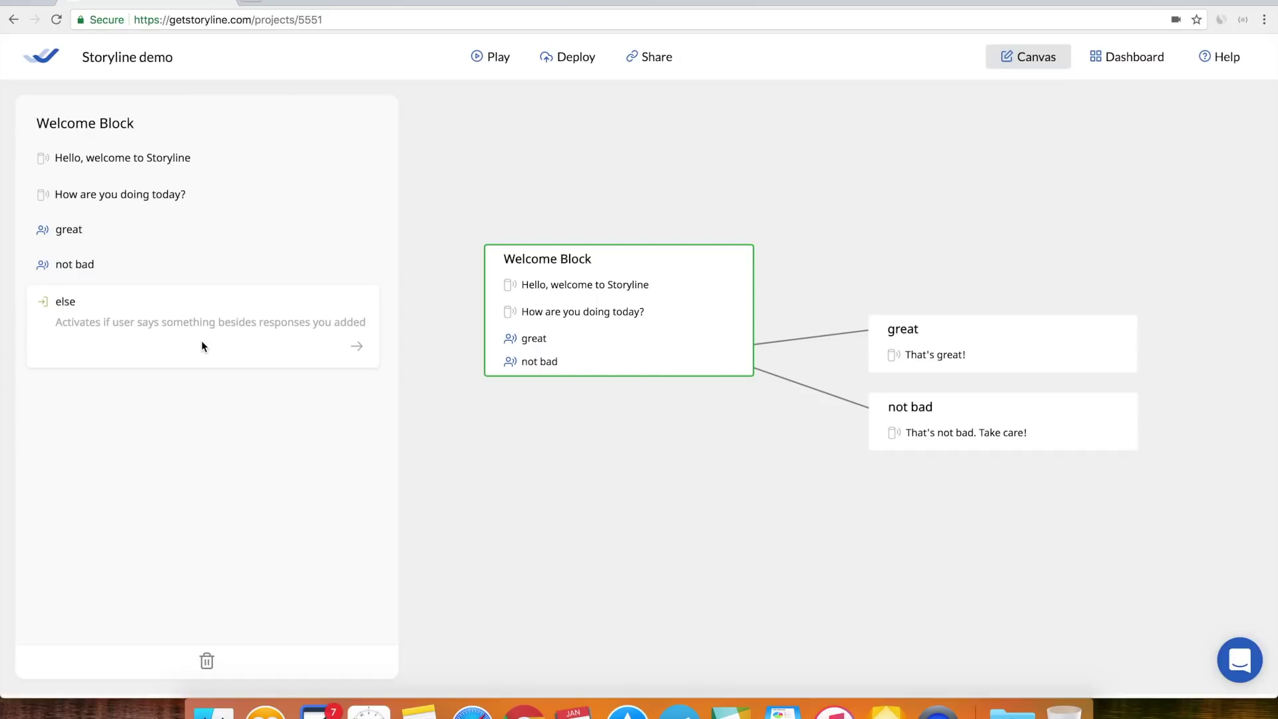
pyautogui.click(357, 346)
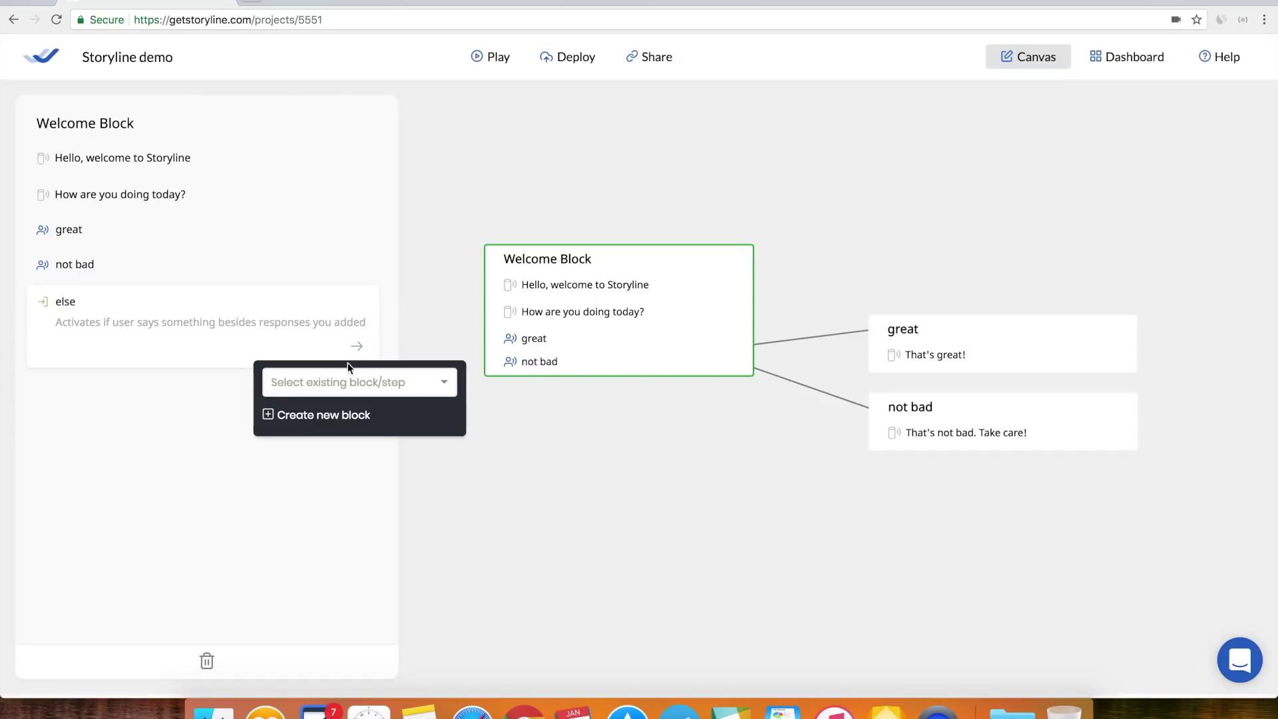
pyautogui.click(367, 414)
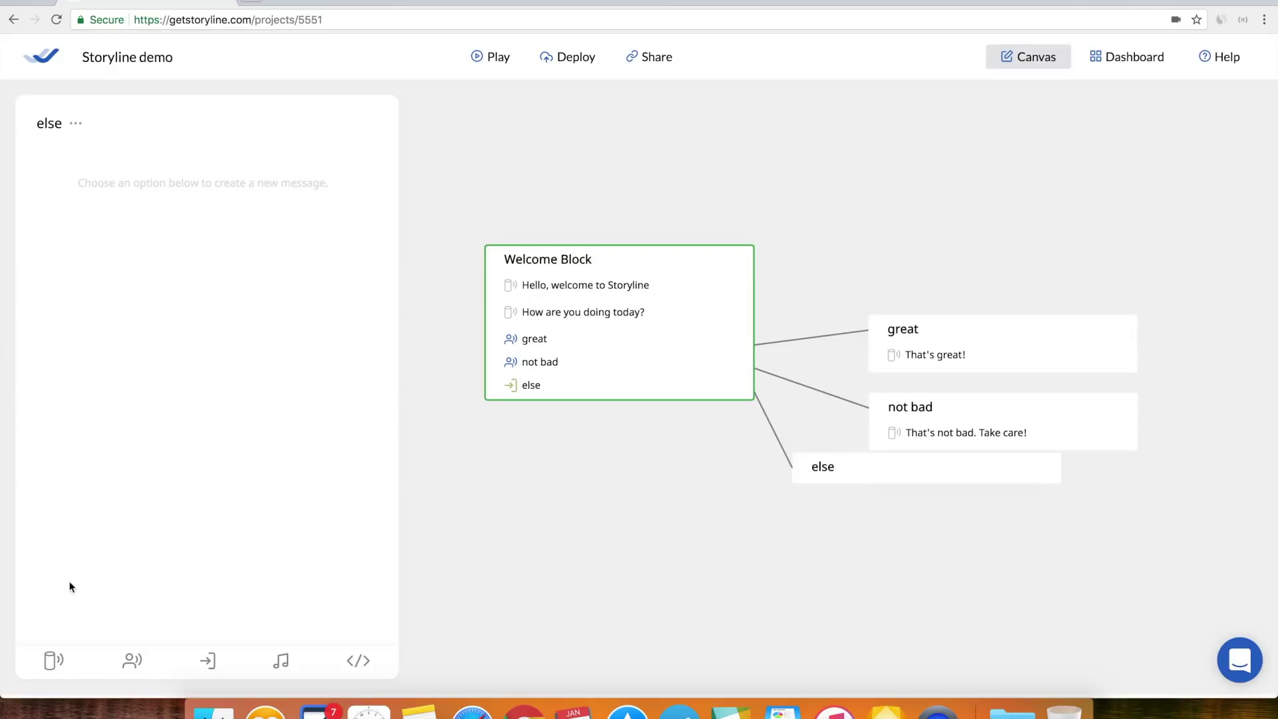
# Have Alexa say "Hm, I didn't get that" in the else block
pyautogui.click(53, 656)
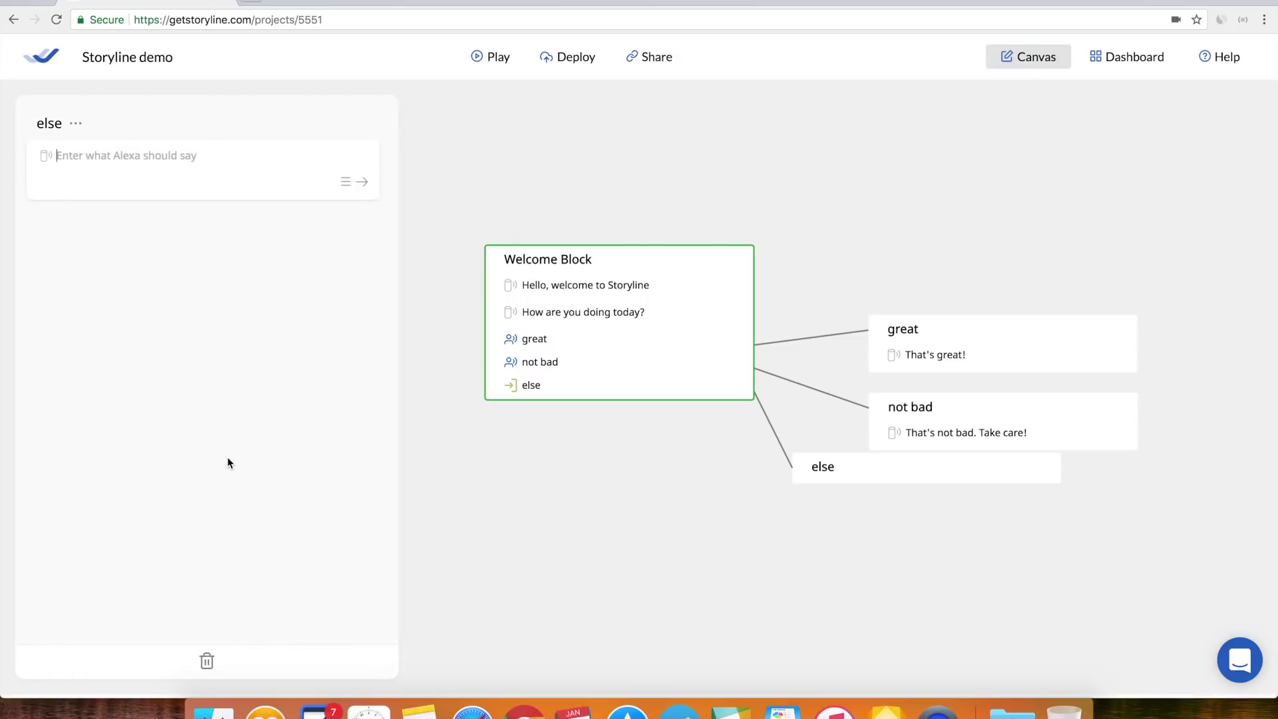
pyautogui.write('Hm, i ')
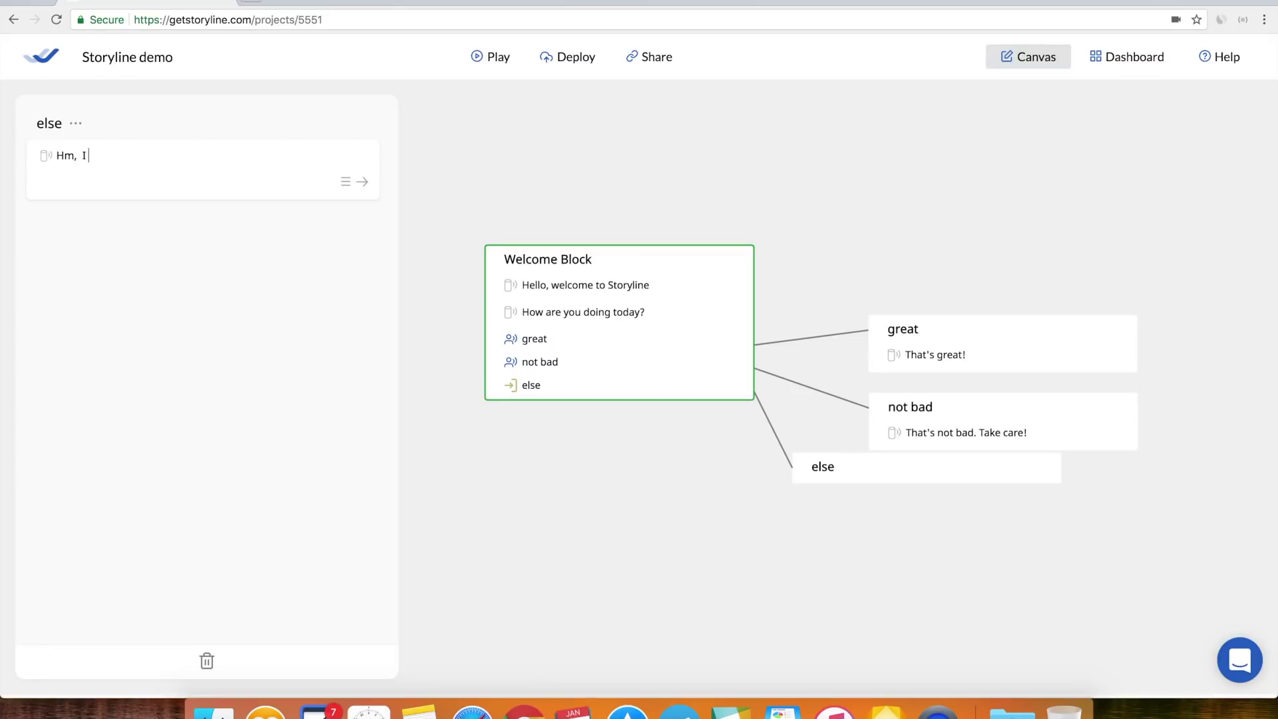
pyautogui.write(" didn't get taht")
pyautogui.press('BackSpace')
pyautogui.press('BackSpace')
pyautogui.press('BackSpace')
pyautogui.write('hat')
pyautogui.click(273, 273)
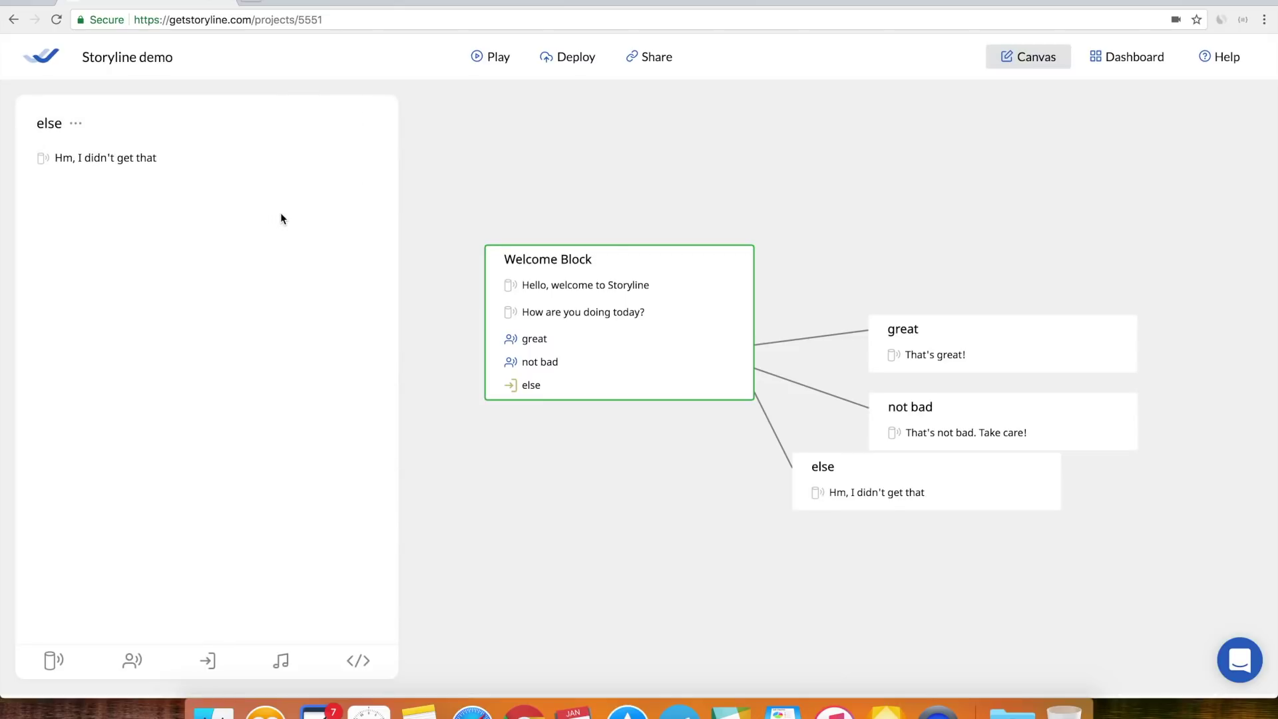
# Make the else reply jump back to the 'How are you doing today?' step
pyautogui.click(255, 168)
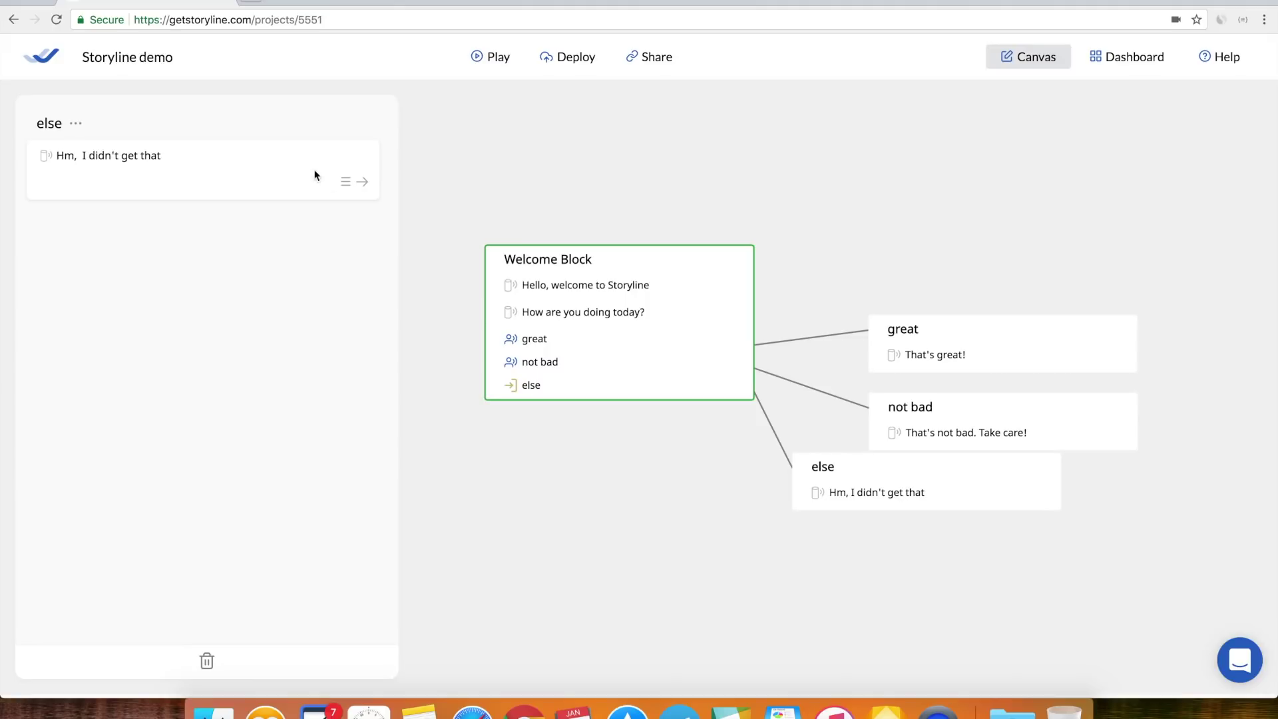
pyautogui.click(366, 183)
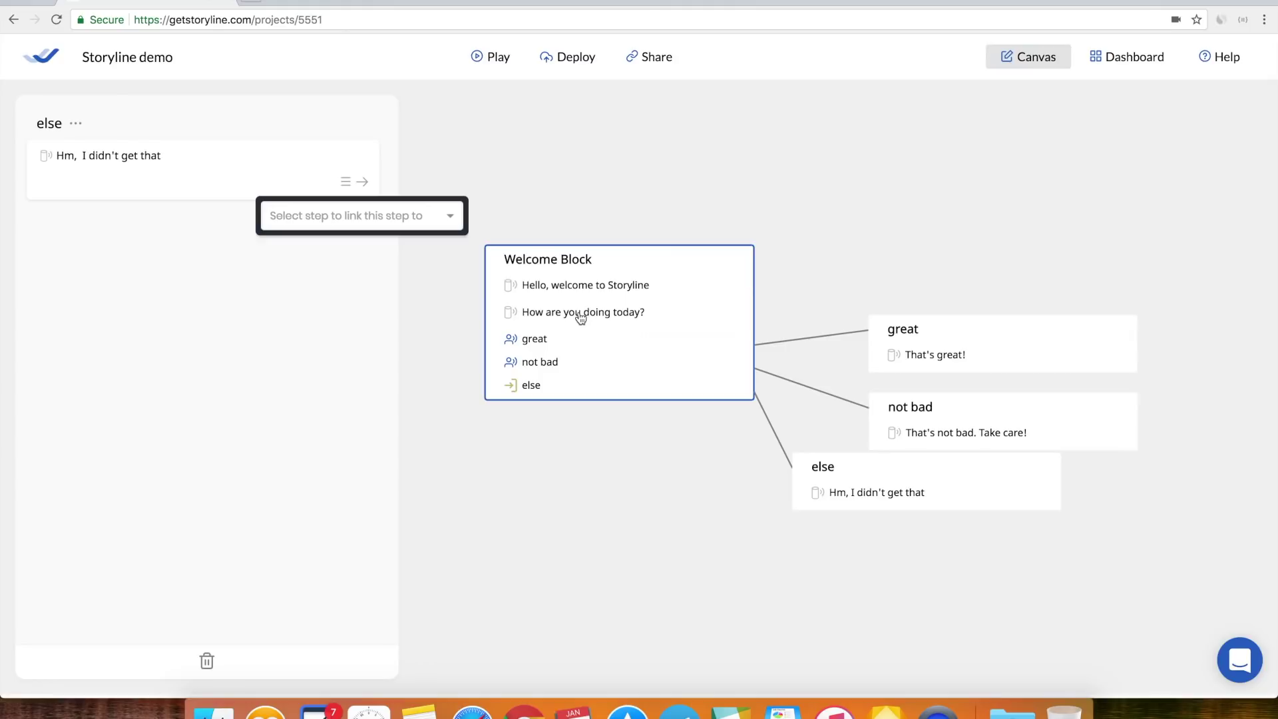
pyautogui.click(386, 221)
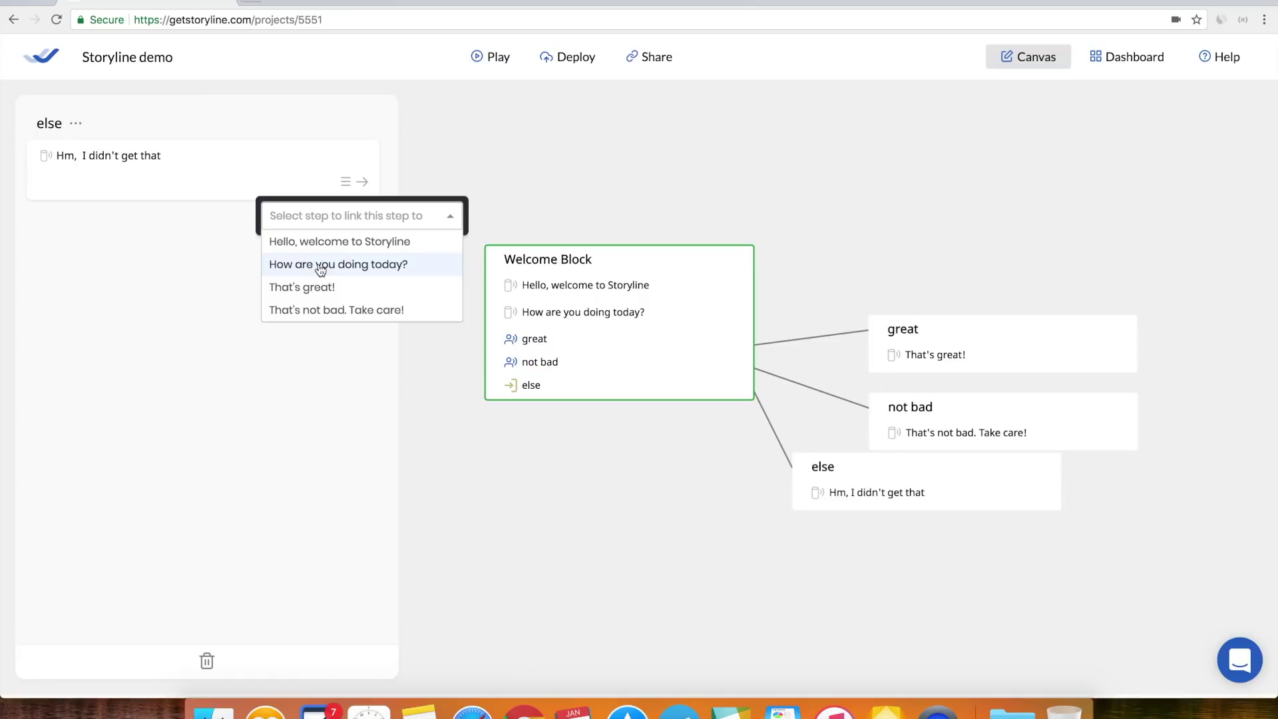
pyautogui.write('how')
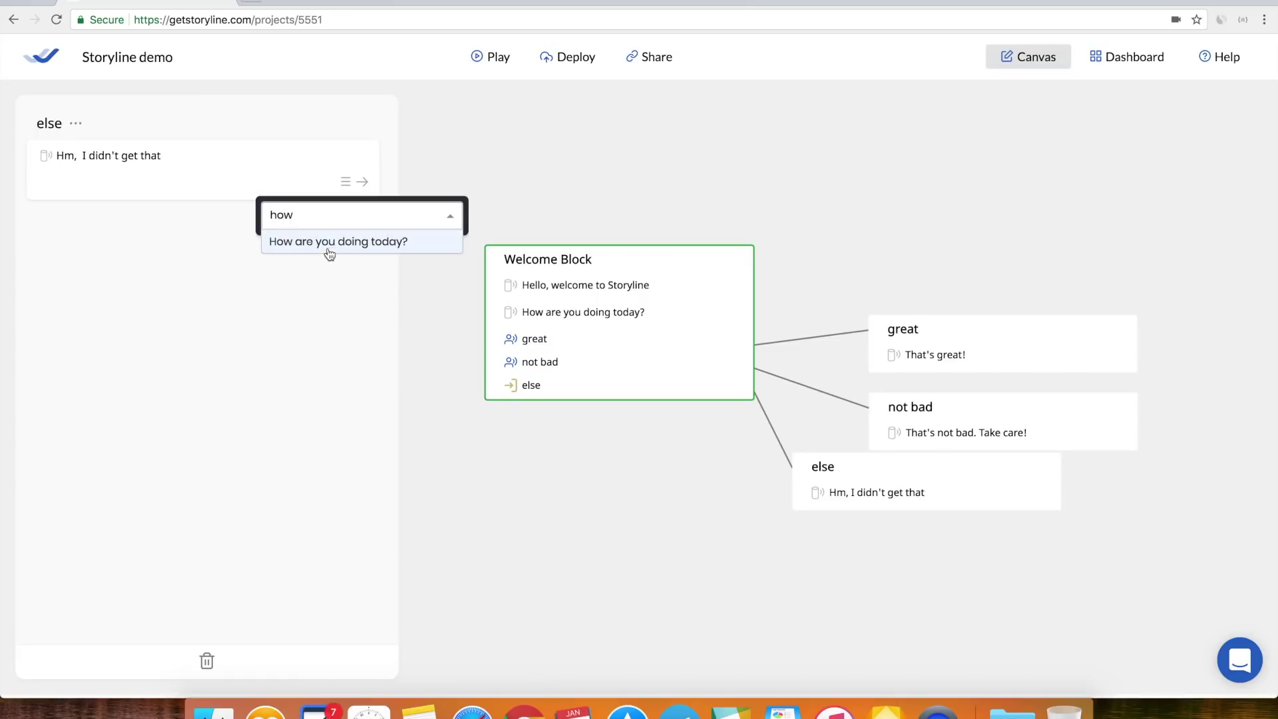
pyautogui.click(331, 246)
pyautogui.click(547, 209)
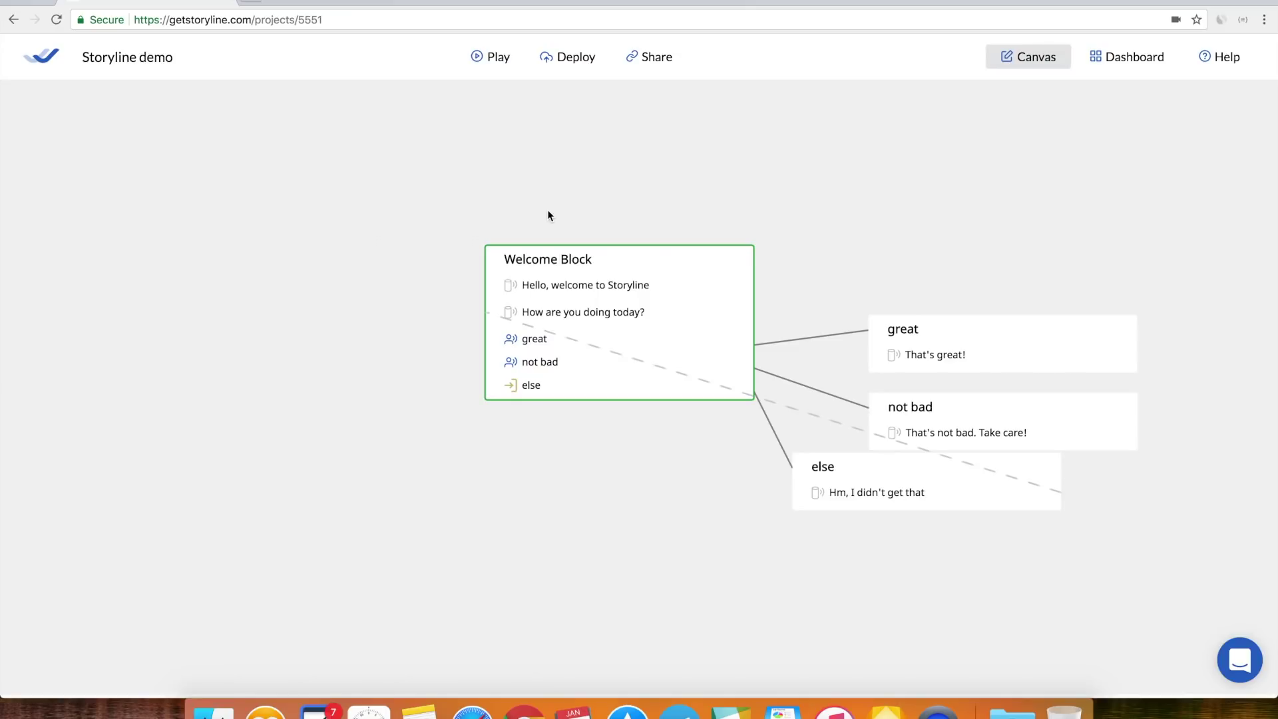
# Spread the Welcome Block and else block apart on the canvas
pyautogui.moveTo(624, 285); pyautogui.dragTo(490, 294)
pyautogui.moveTo(838, 497); pyautogui.dragTo(730, 583)
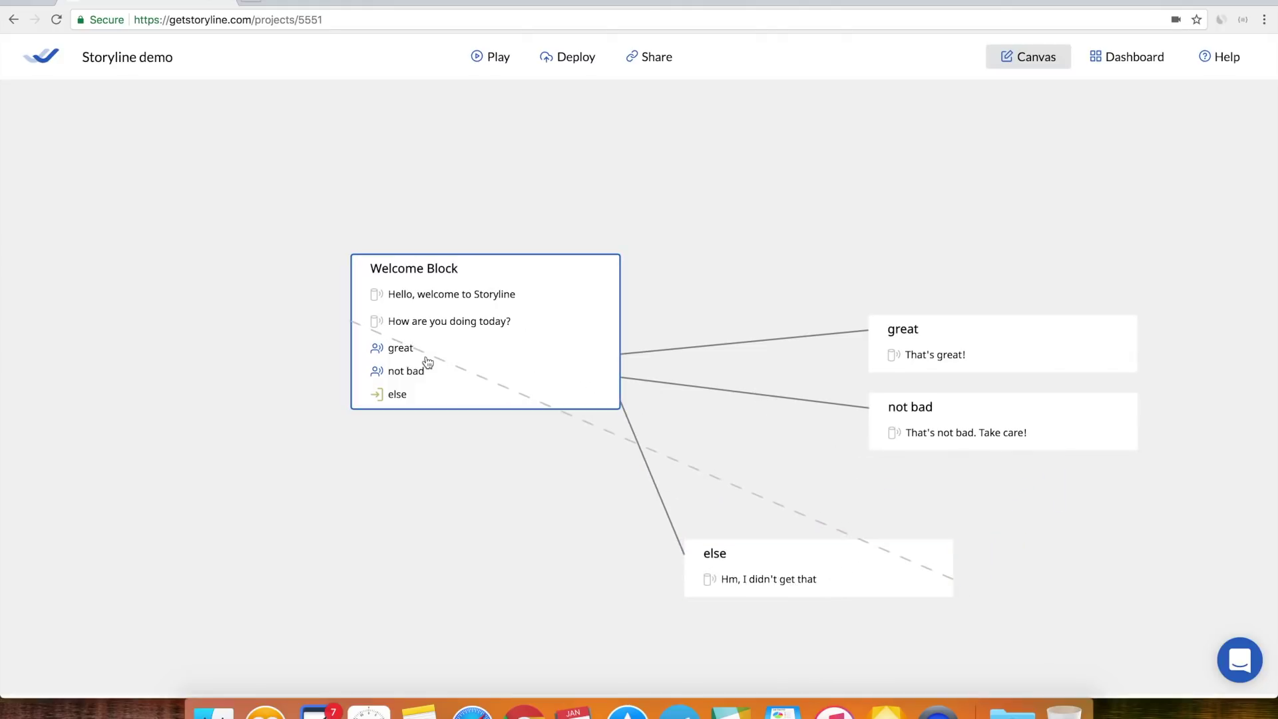
pyautogui.scroll(-3, 406, 452)
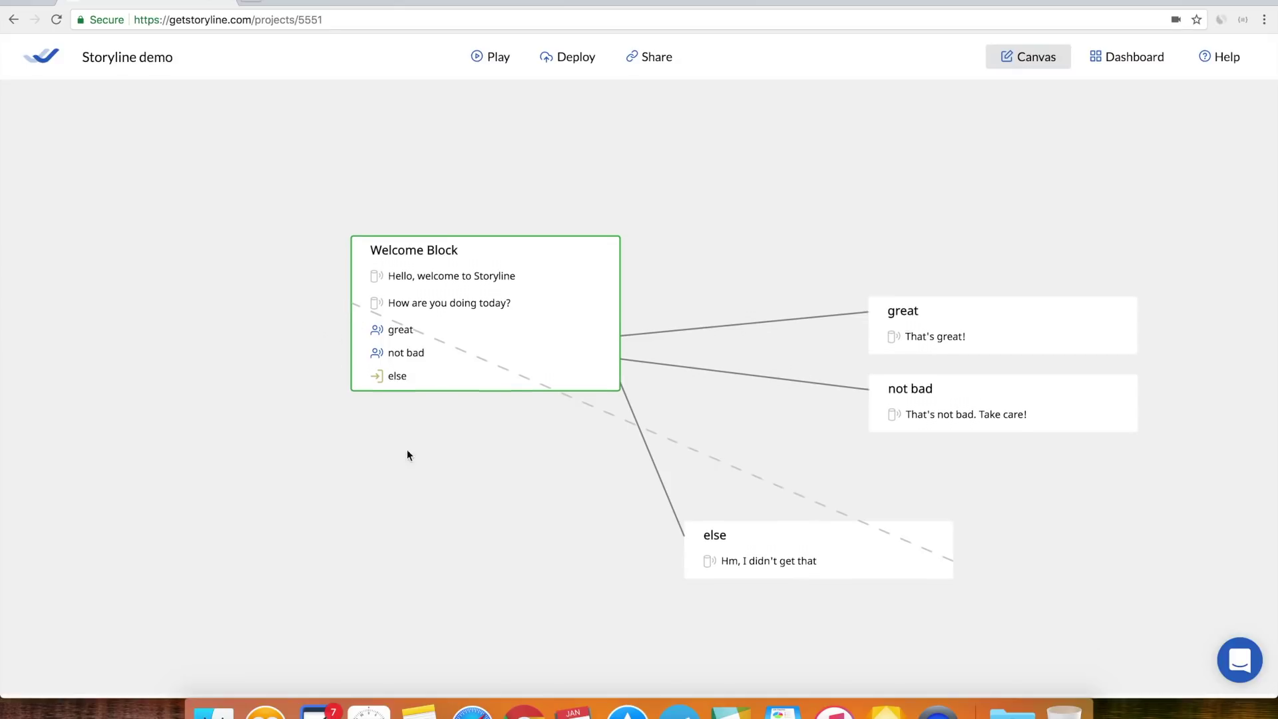
pyautogui.moveTo(393, 416); pyautogui.dragTo(365, 417)
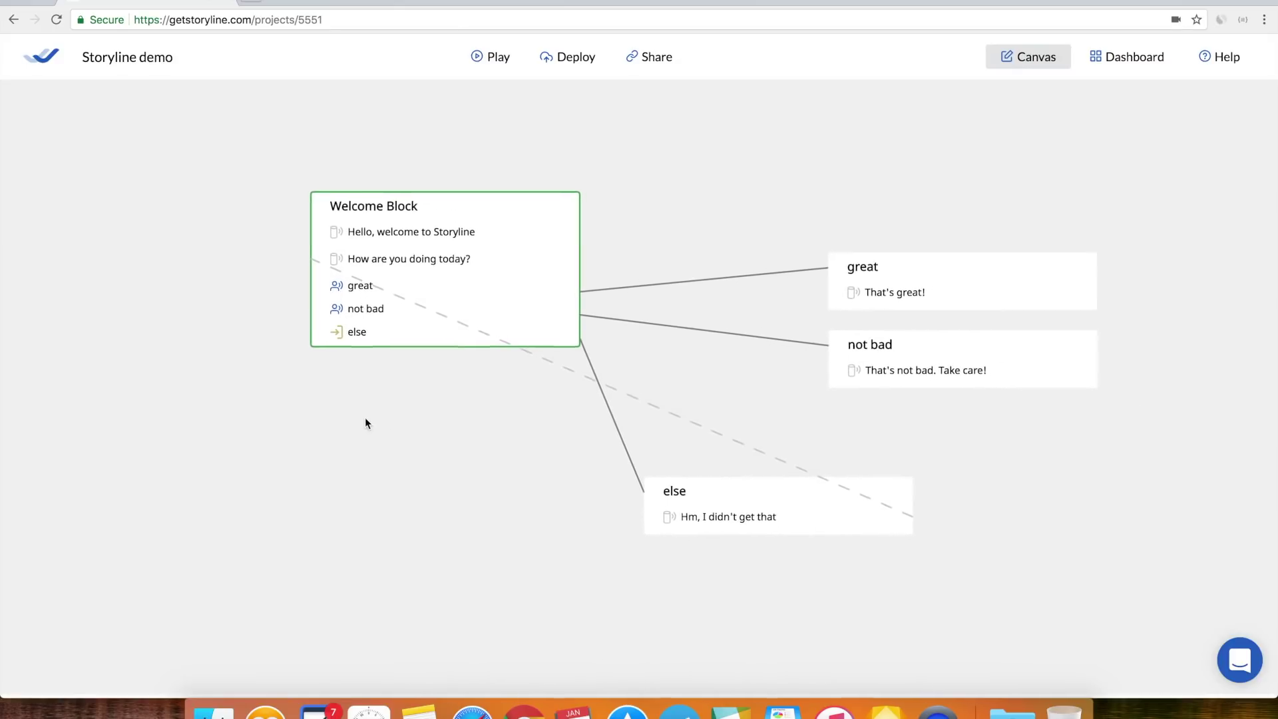
pyautogui.click(494, 57)
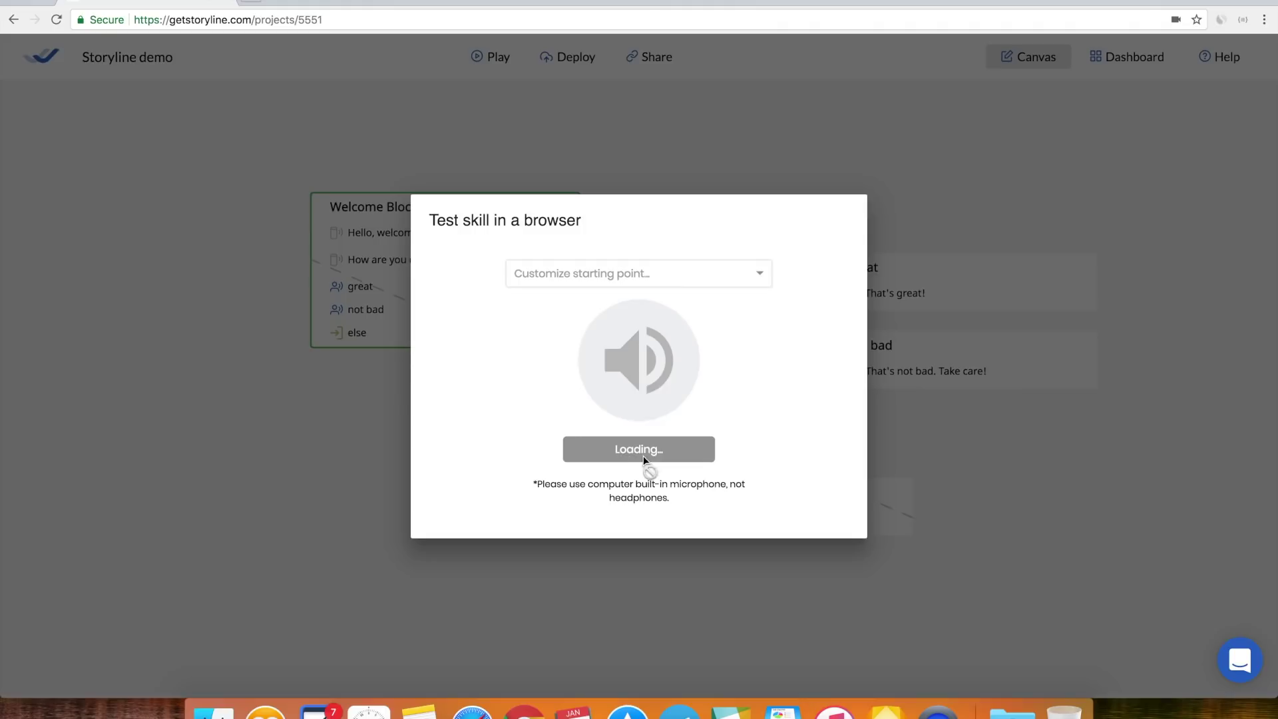
pyautogui.click(673, 459)
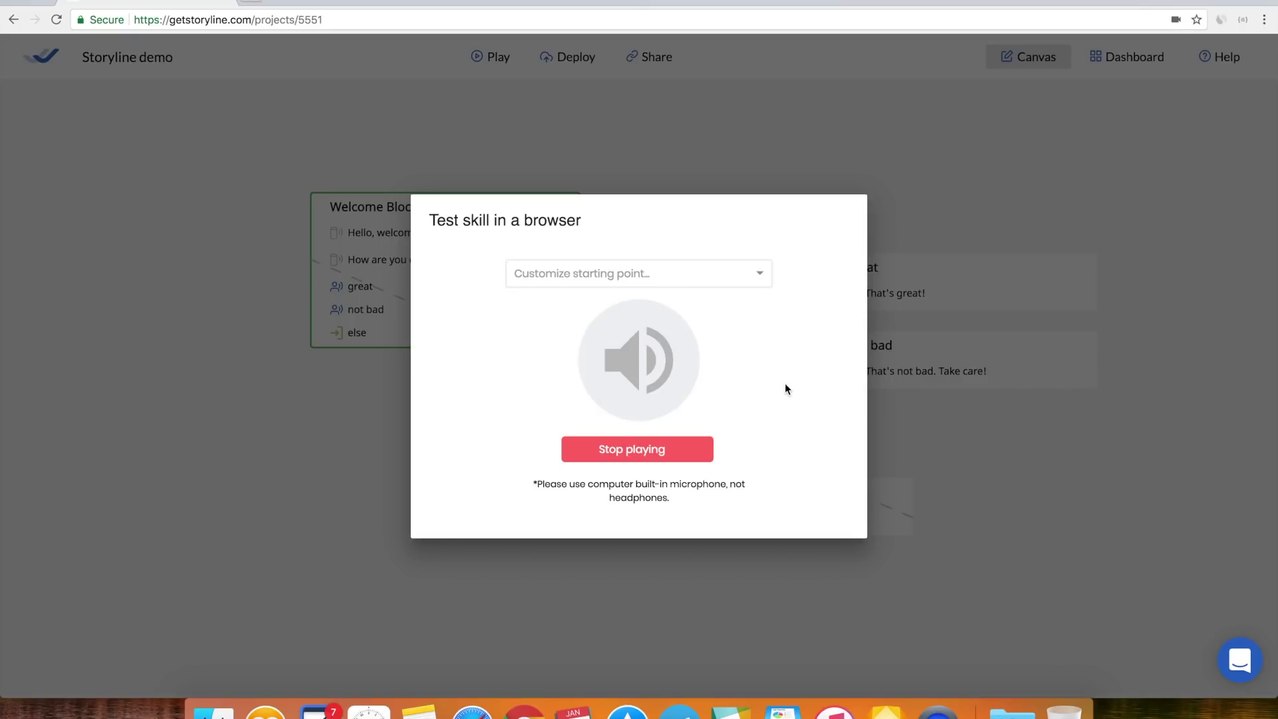
pyautogui.click(955, 386)
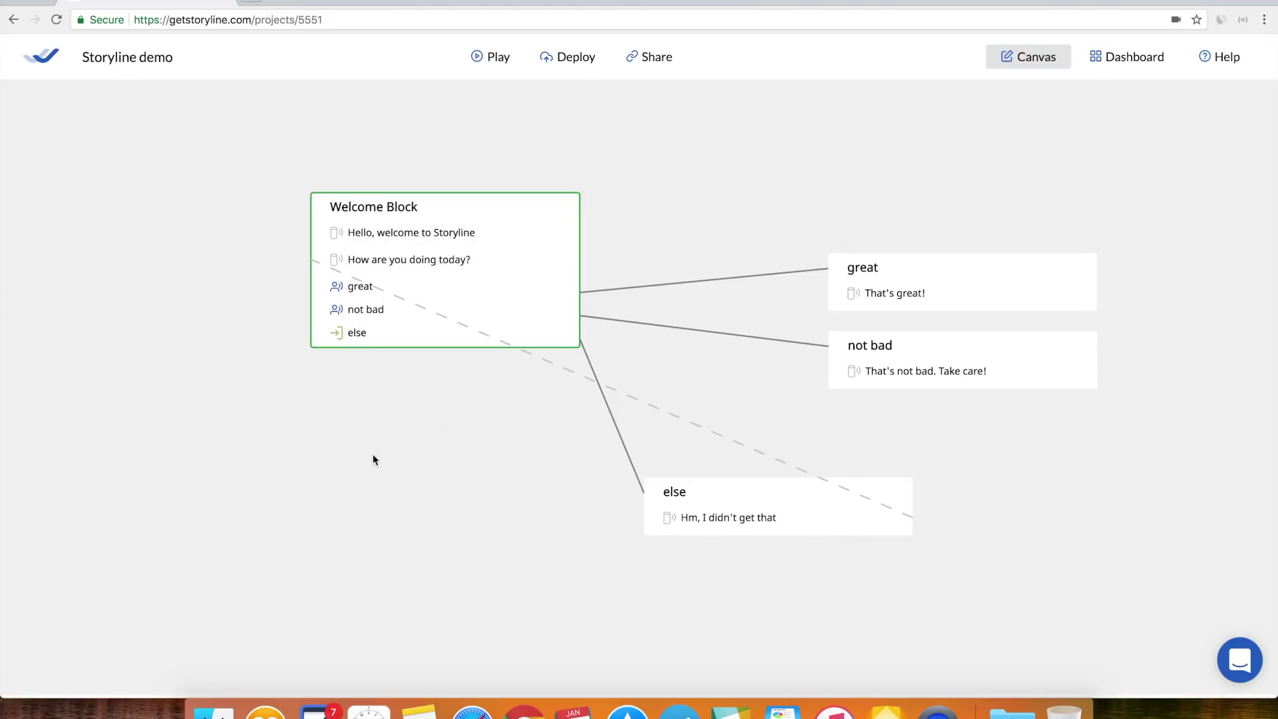
# Start the Alexa deployment and choose Connect Amazon to link an Amazon account
pyautogui.moveTo(562, 428); pyautogui.dragTo(499, 438)
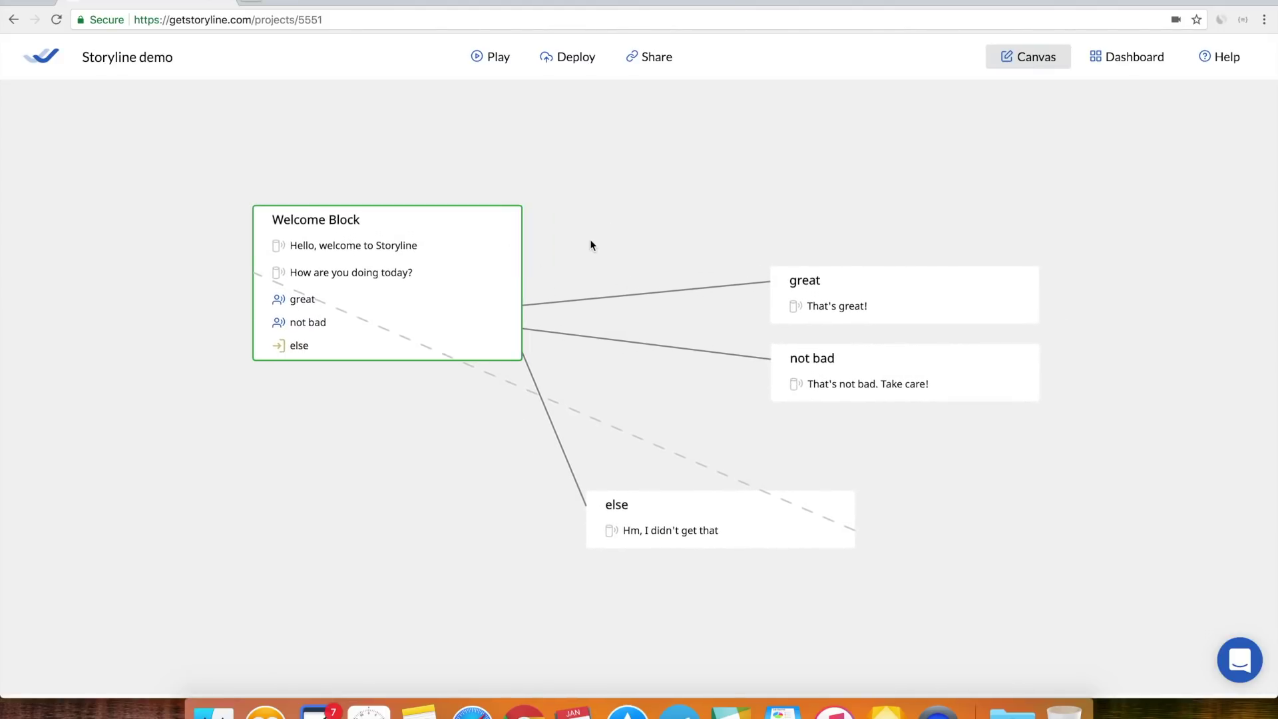
pyautogui.click(571, 57)
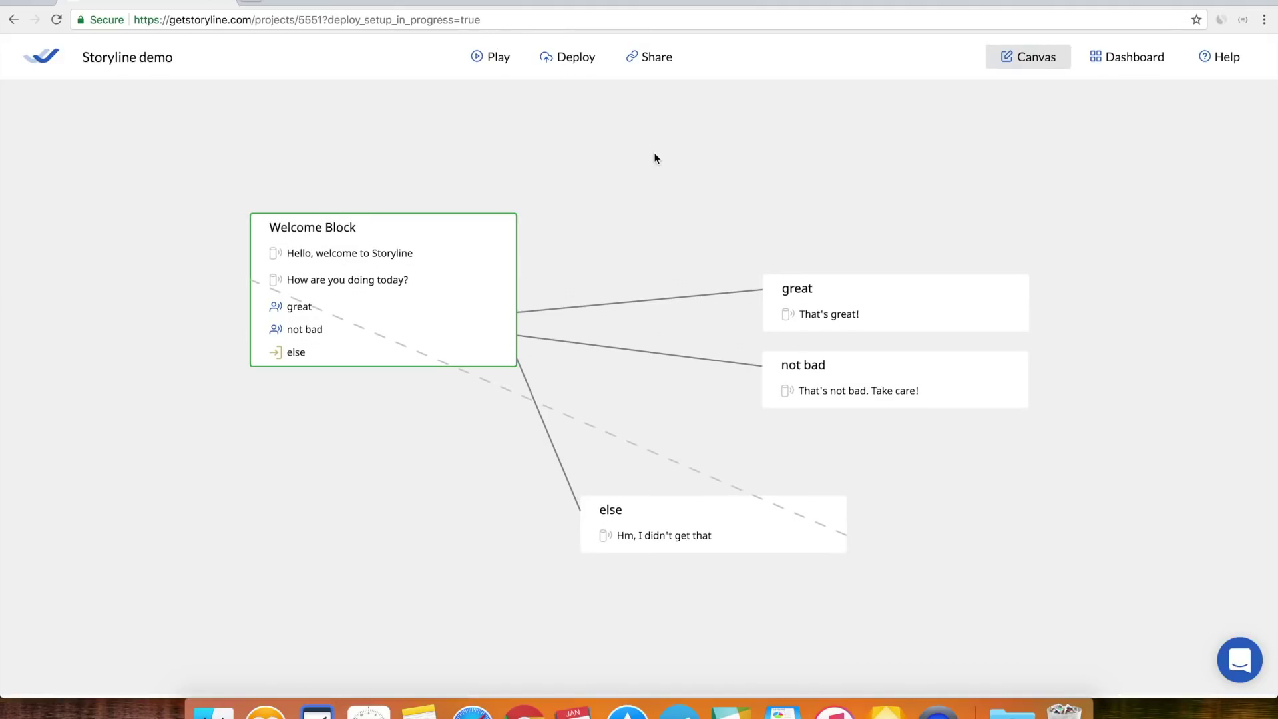
pyautogui.click(572, 58)
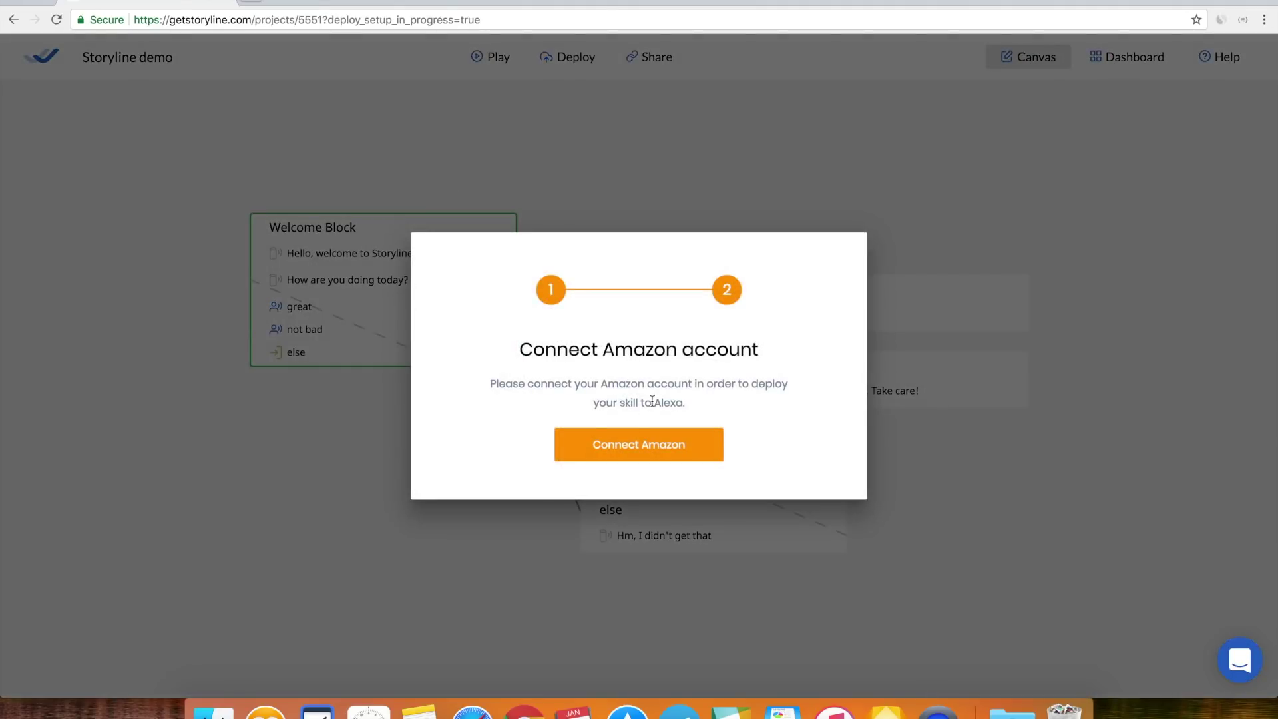
pyautogui.click(633, 442)
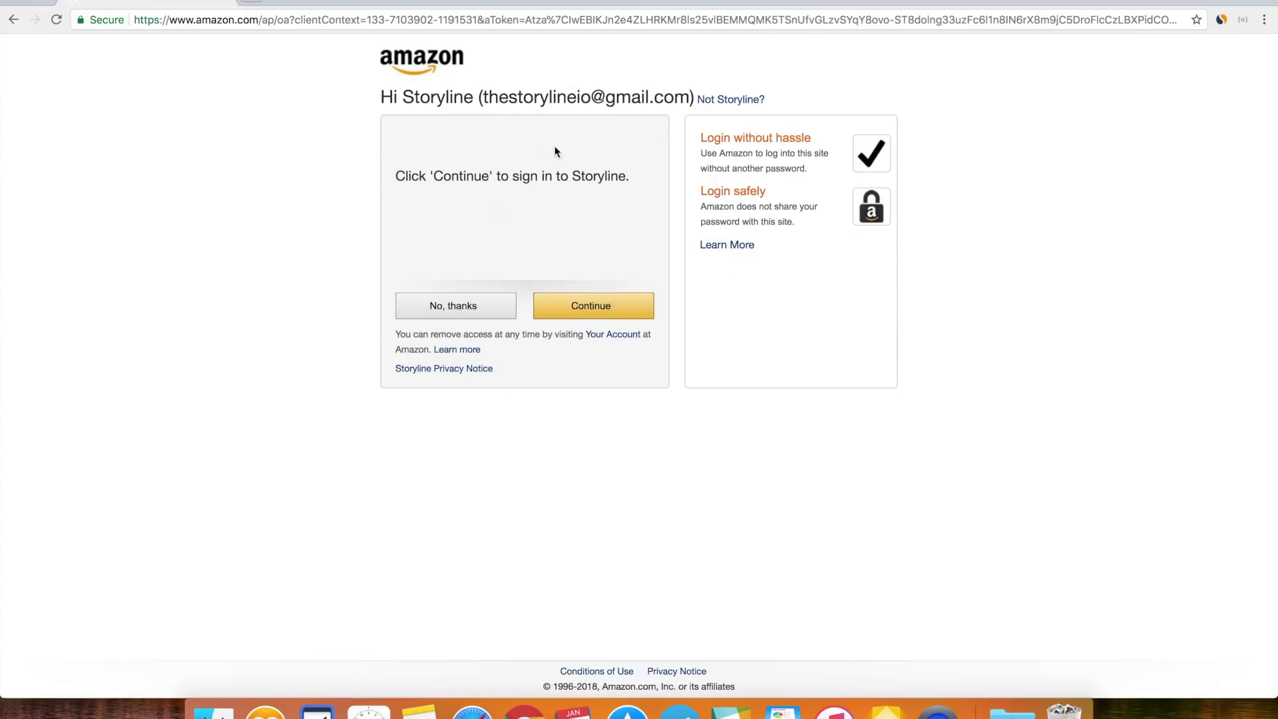
# Authorize Storyline to sign in with the Amazon account
pyautogui.click(603, 310)
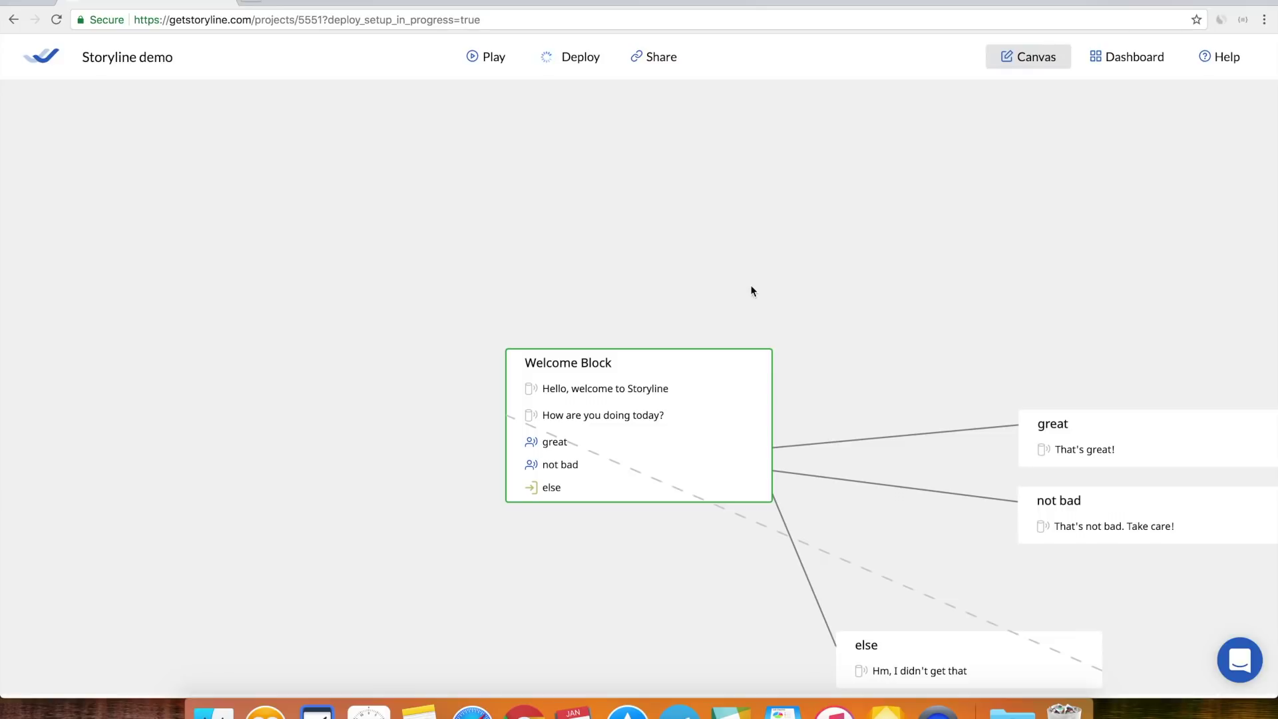
# Start deploying the Welcome Block skill to Alexa and dismiss the progress message
pyautogui.moveTo(750, 288); pyautogui.dragTo(541, 191)
pyautogui.moveTo(661, 229); pyautogui.dragTo(593, 203)
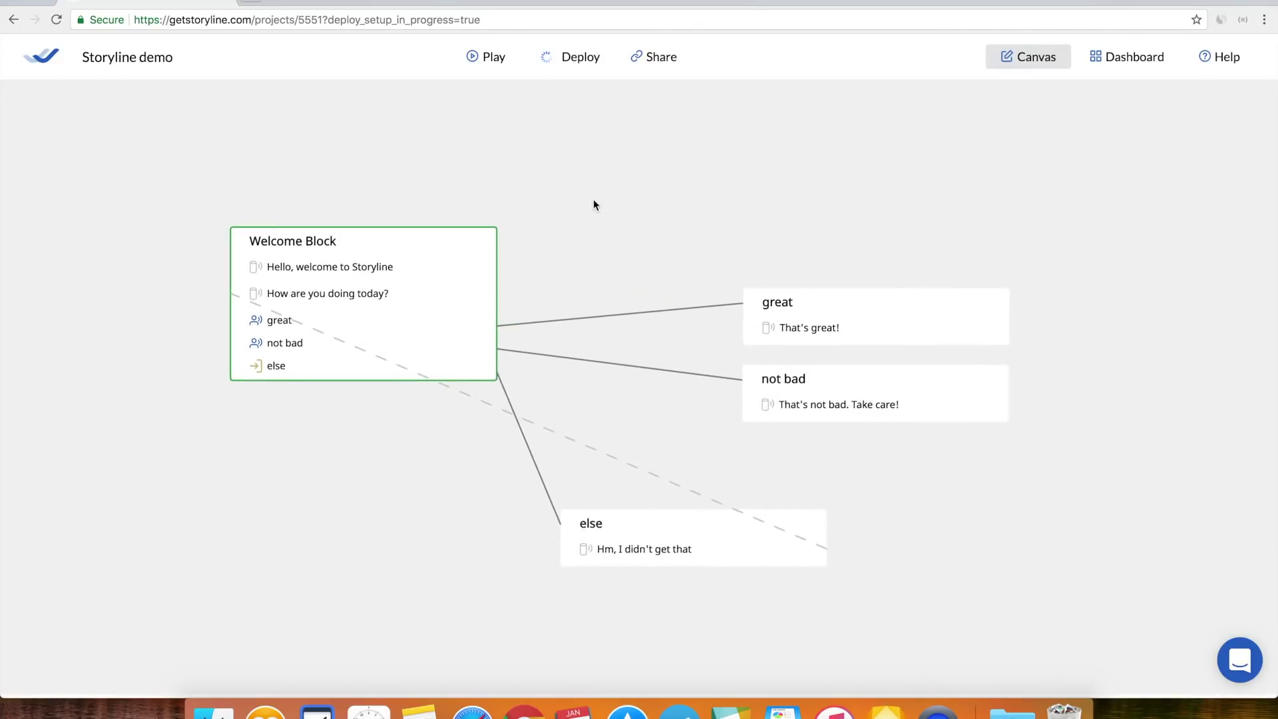
pyautogui.click(588, 61)
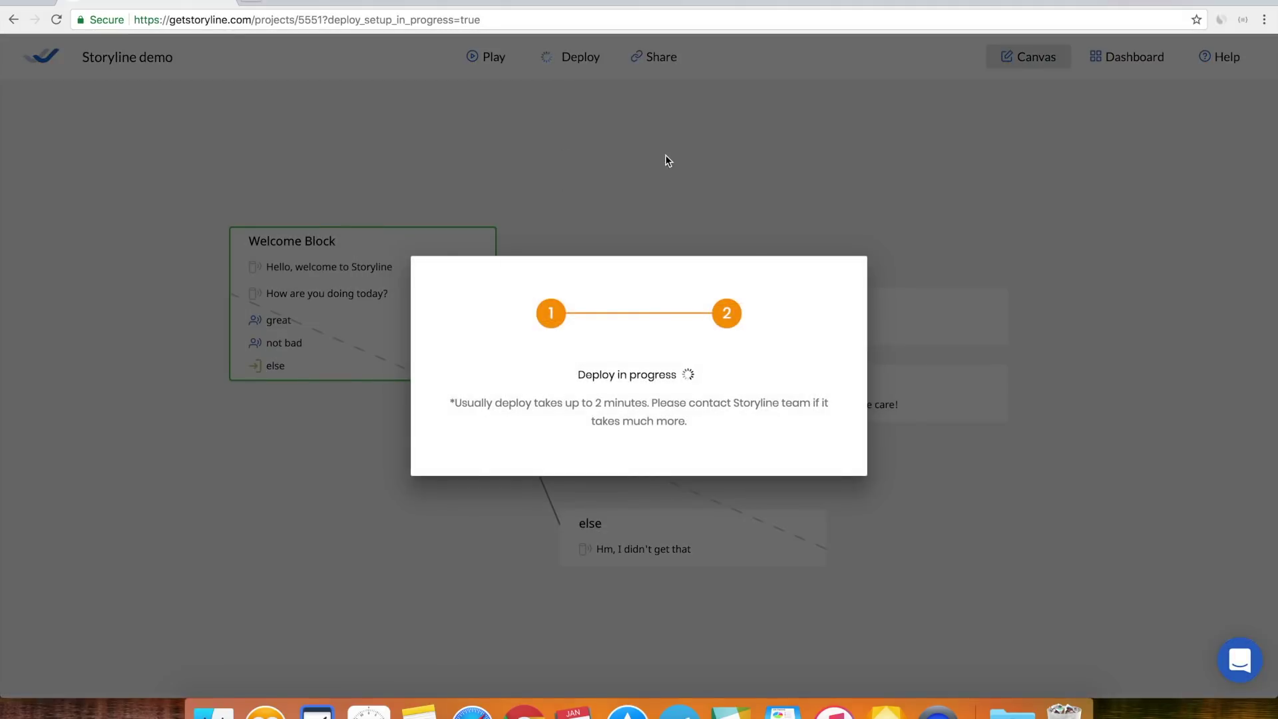
pyautogui.click(665, 154)
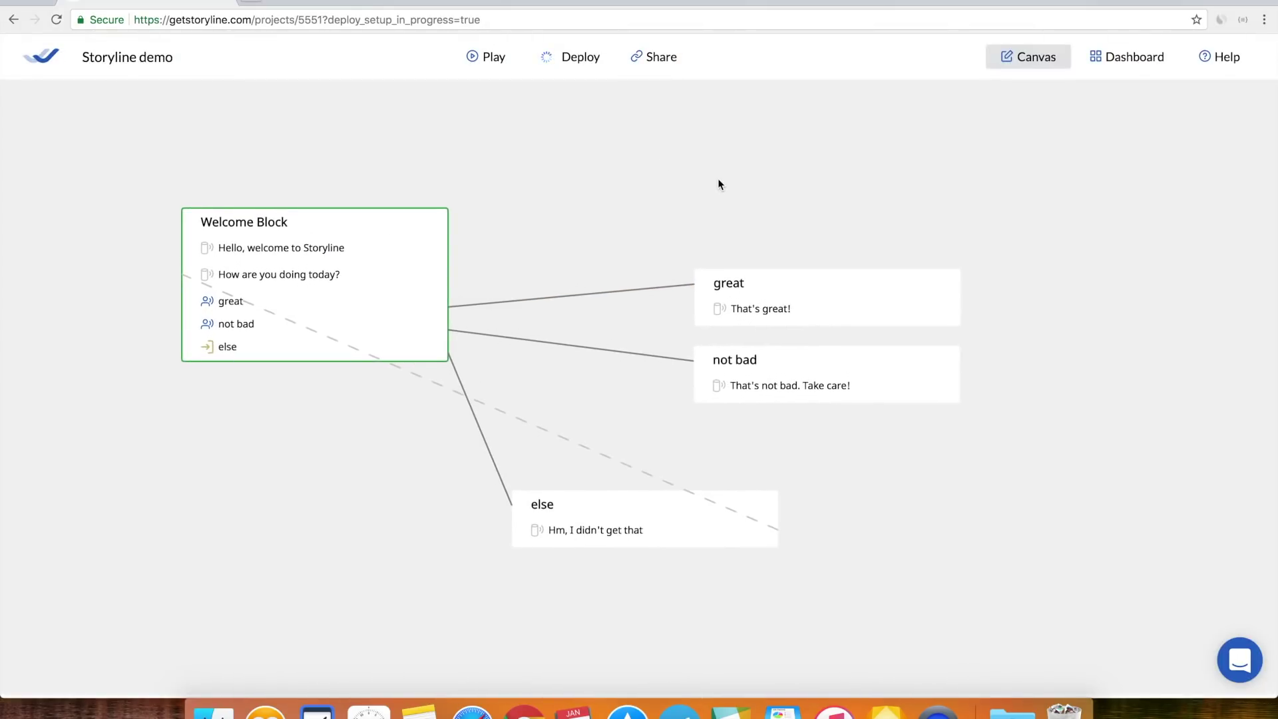